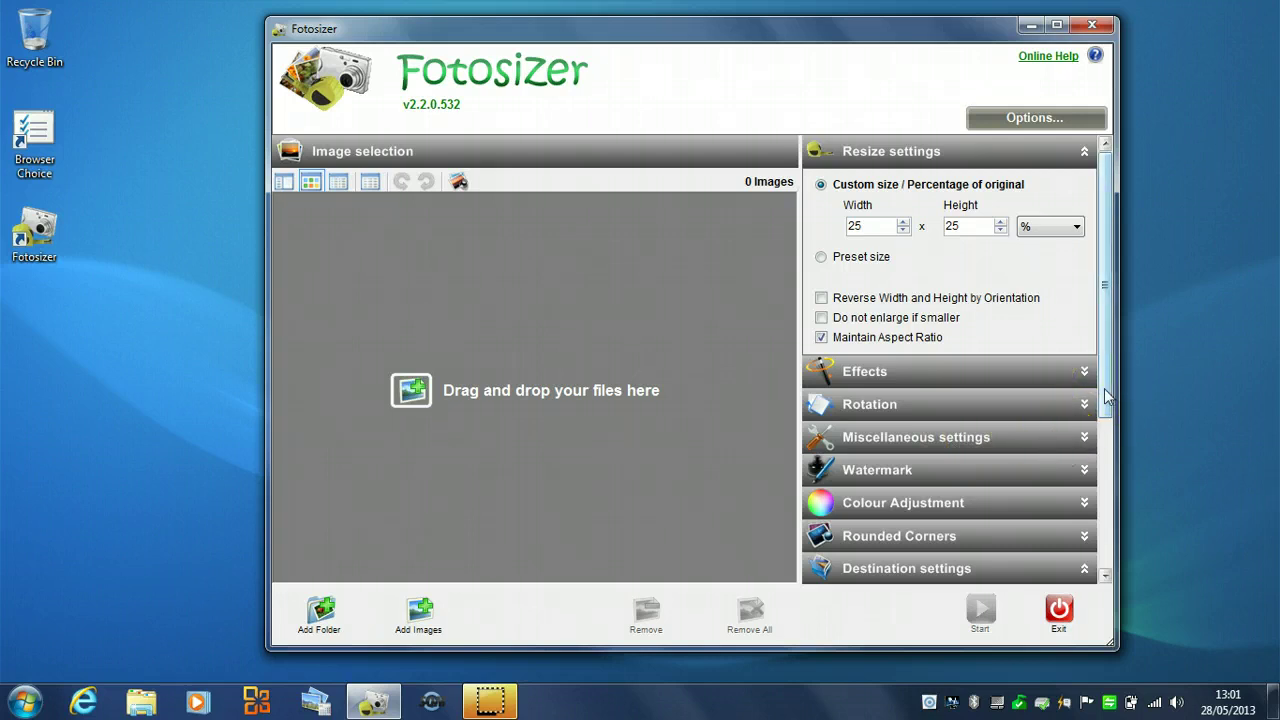
# Step: Select every photo in the backgrounds folder and add all twelve to the list at 480 × 300
pyautogui.scroll(-3, 1106, 391)
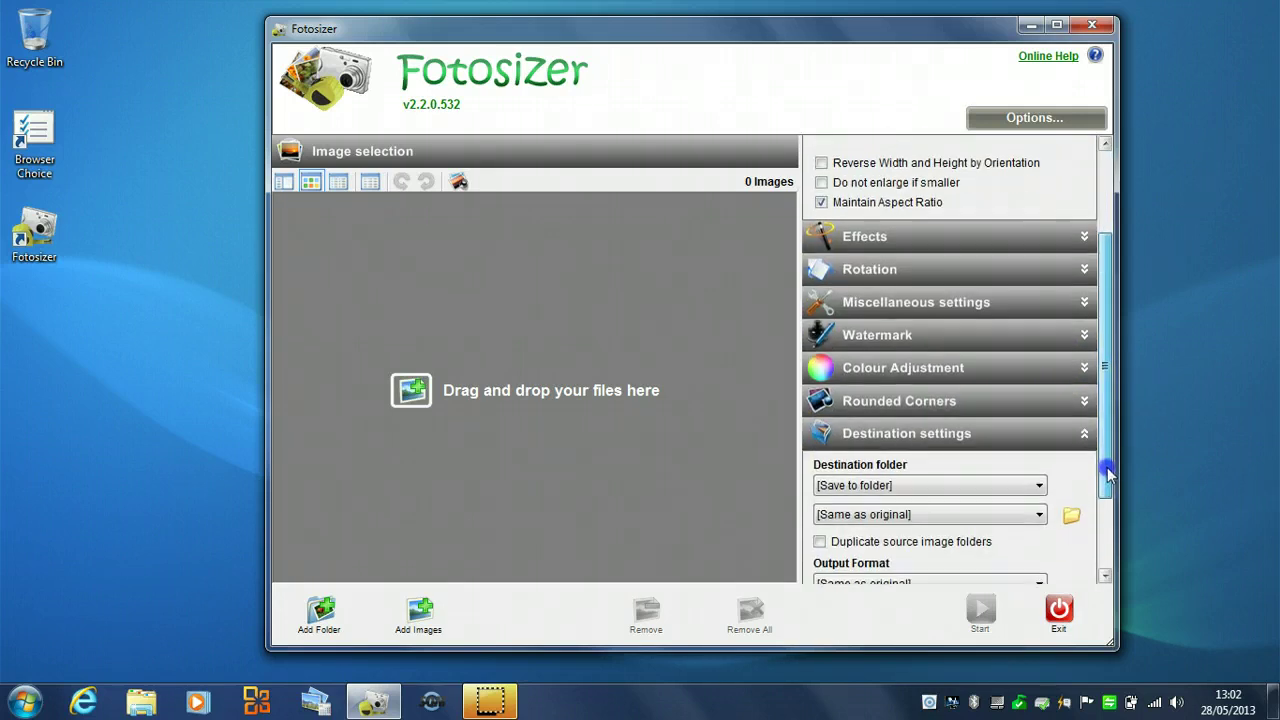
pyautogui.click(1102, 375)
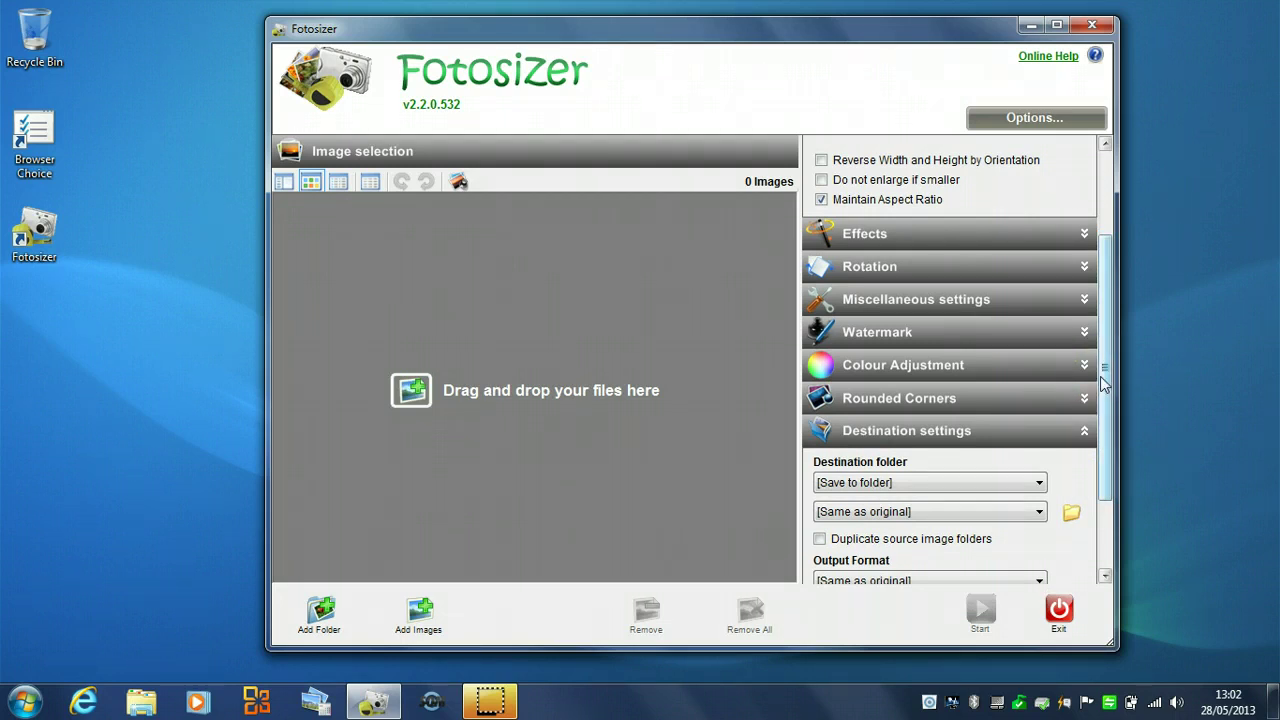
pyautogui.moveTo(1100, 374); pyautogui.dragTo(1114, 288)
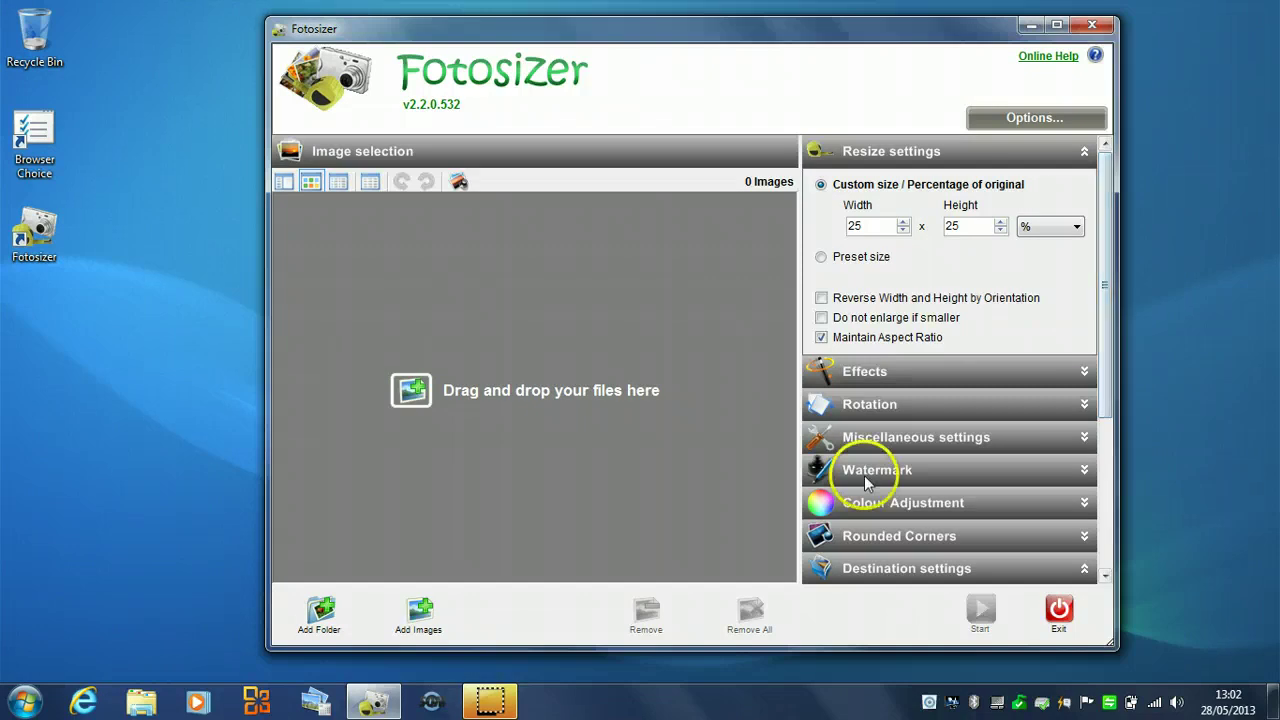
pyautogui.click(425, 618)
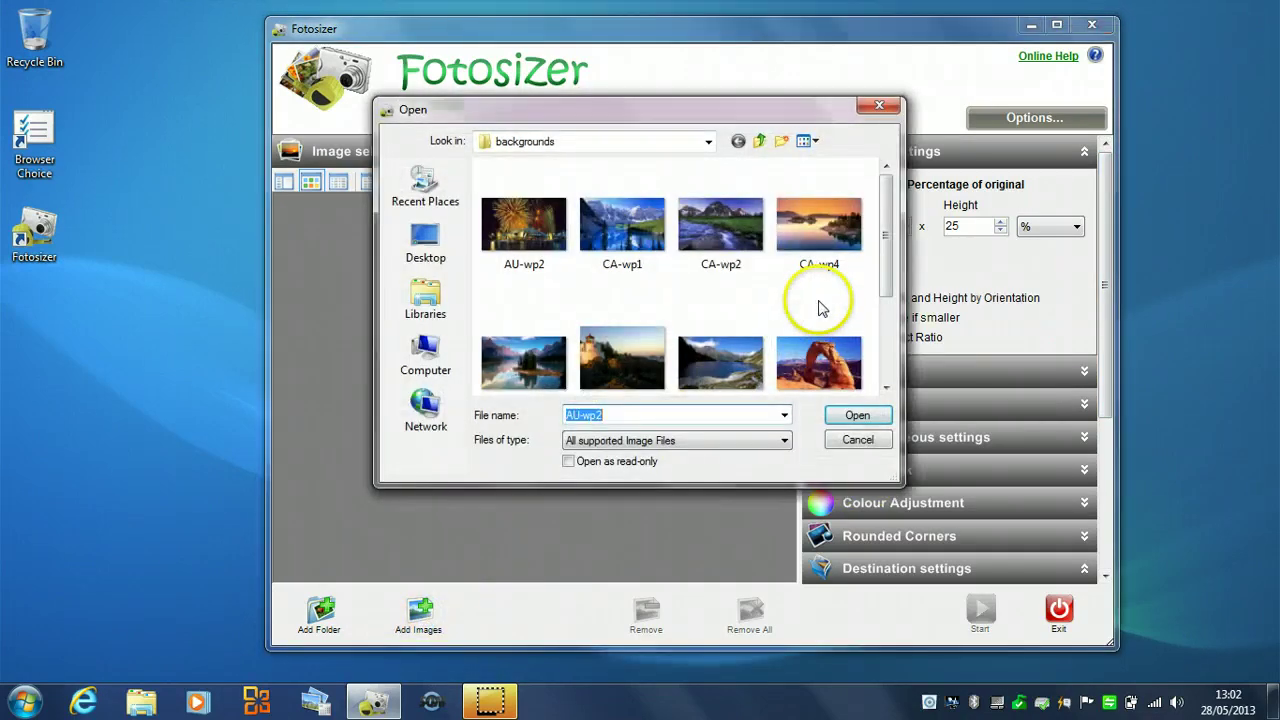
pyautogui.click(818, 308)
pyautogui.hotkey('ctrl', 'a')
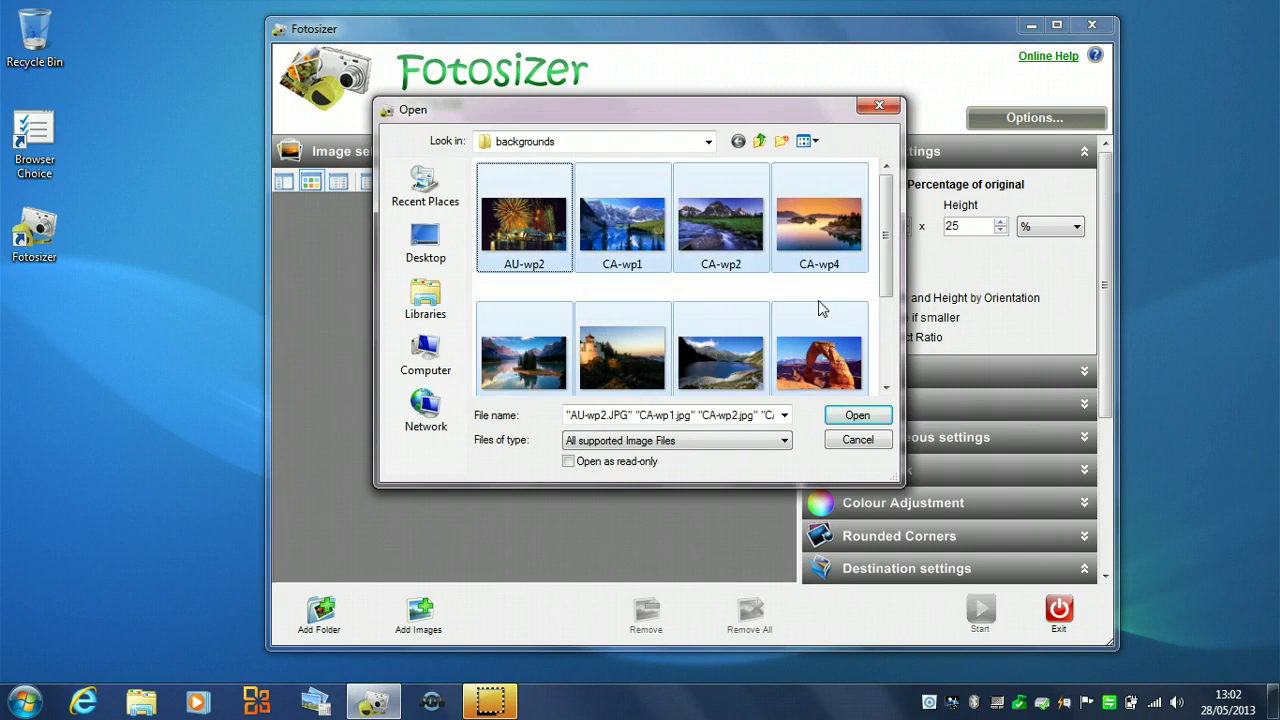
pyautogui.click(848, 418)
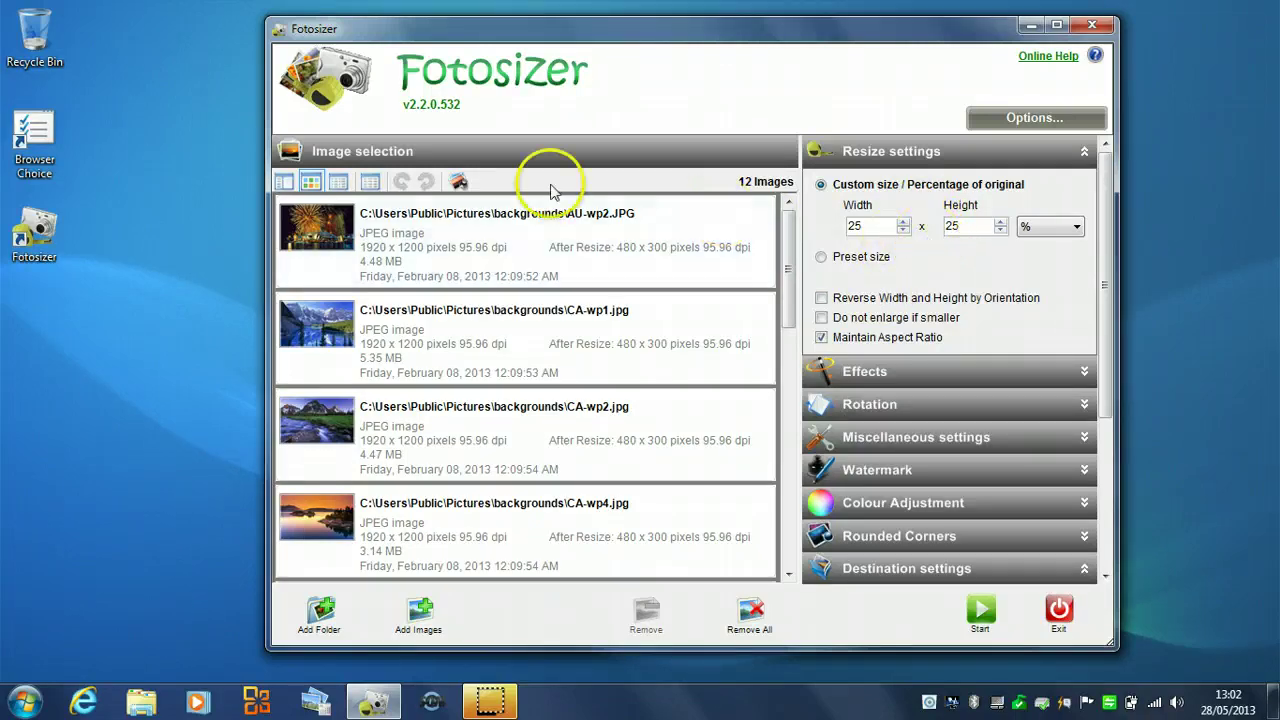
# Step: Preview the resized photos and advance two images to CA-wp2.jpg
pyautogui.click(466, 183)
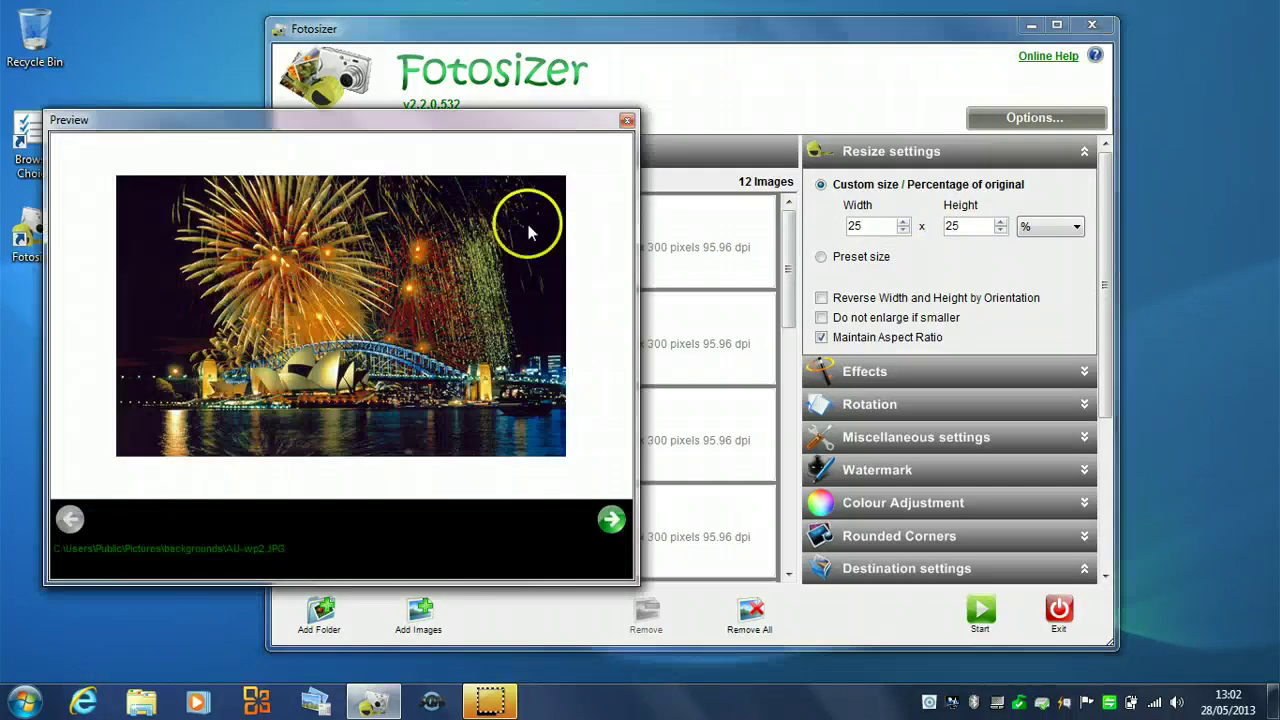
pyautogui.click(611, 519)
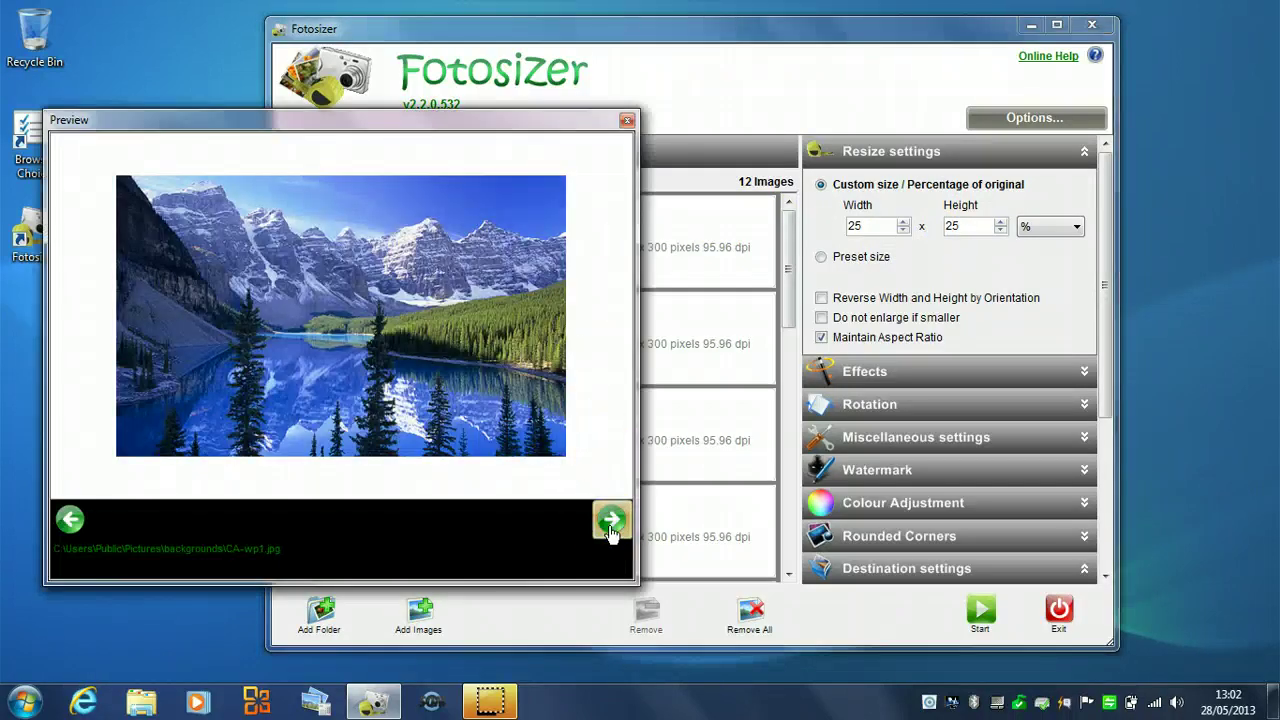
pyautogui.click(611, 521)
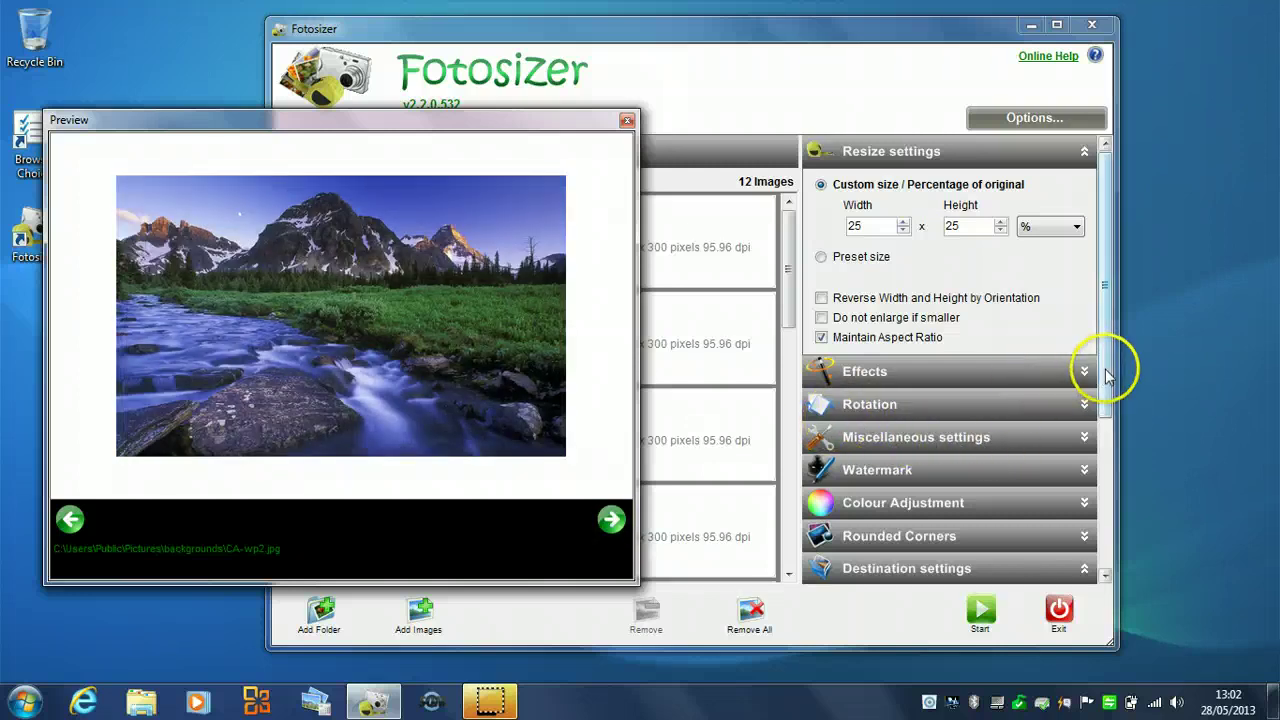
# Step: Scroll the settings panel and expand the Watermark section to show the text watermark options
pyautogui.moveTo(1104, 400); pyautogui.dragTo(1106, 486)
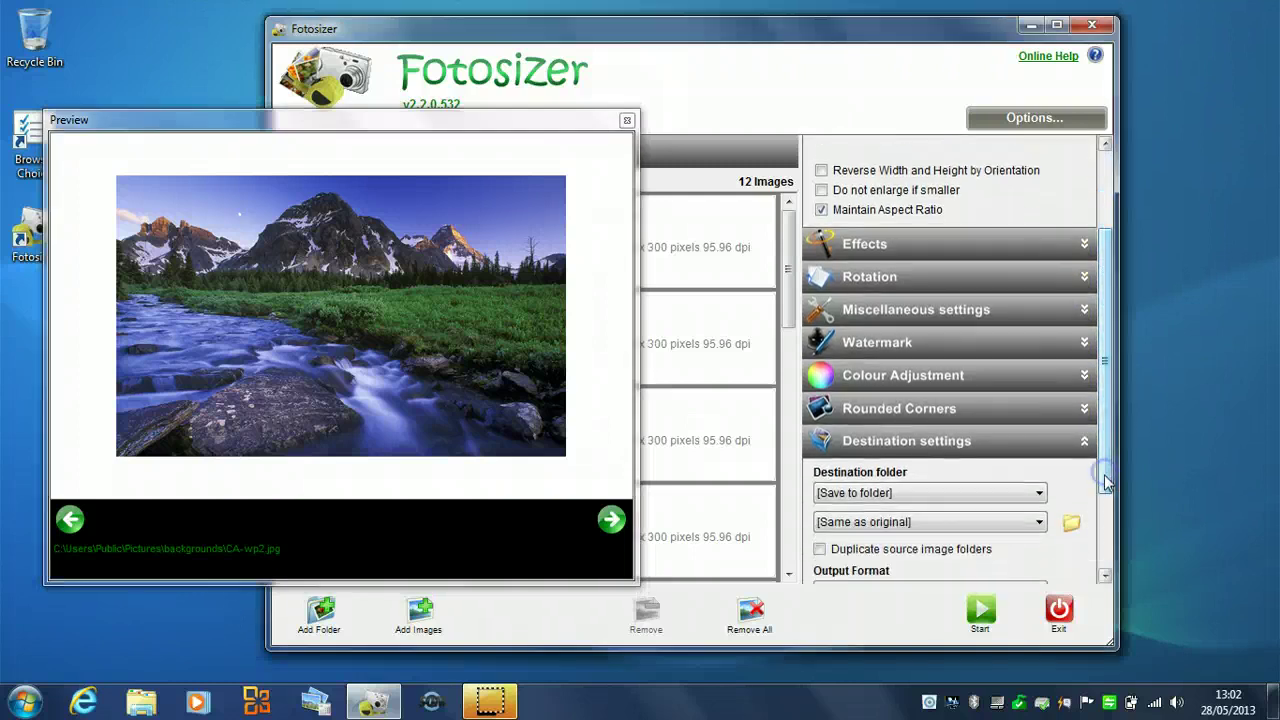
pyautogui.click(1010, 344)
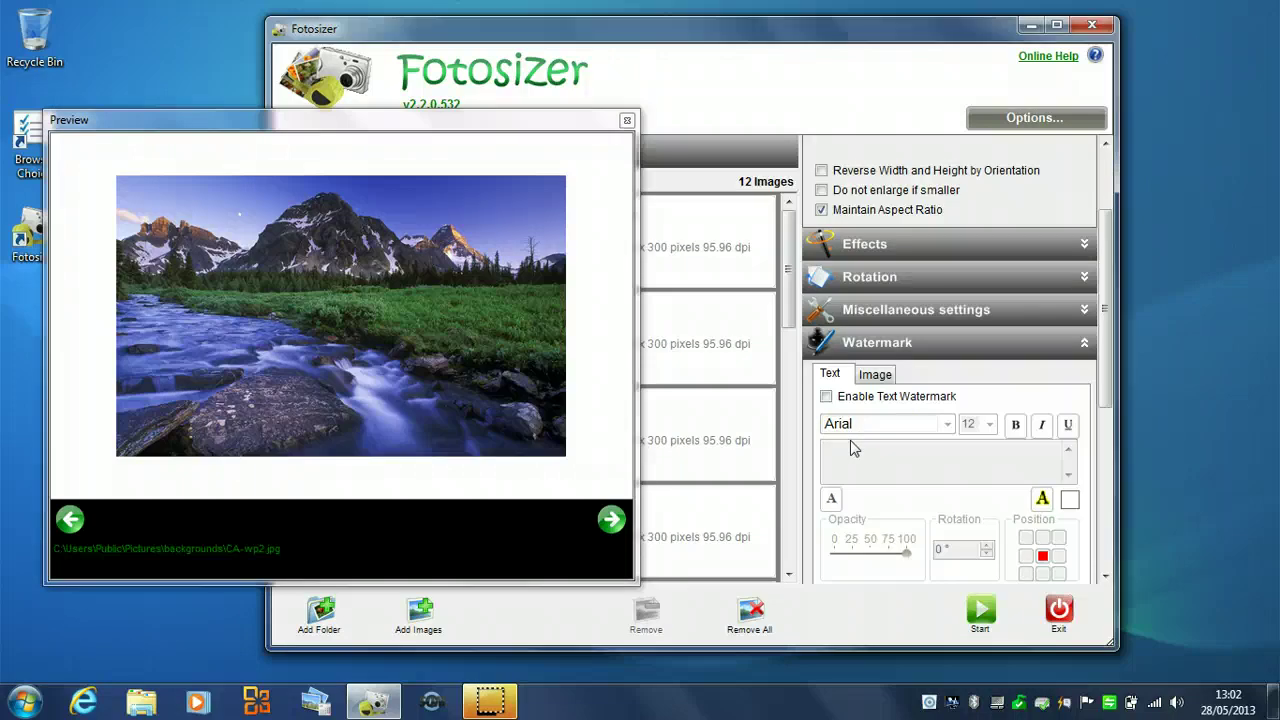
pyautogui.scroll(3, 850, 440)
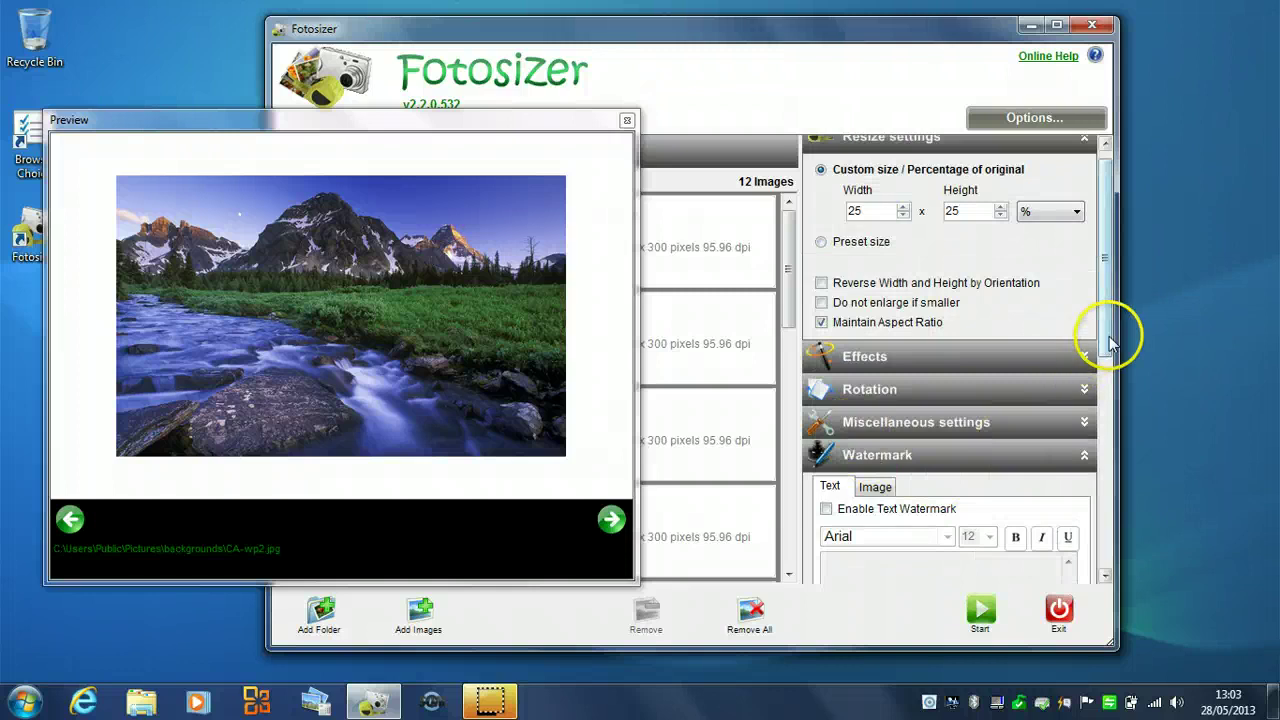
pyautogui.moveTo(1106, 334); pyautogui.dragTo(1106, 449)
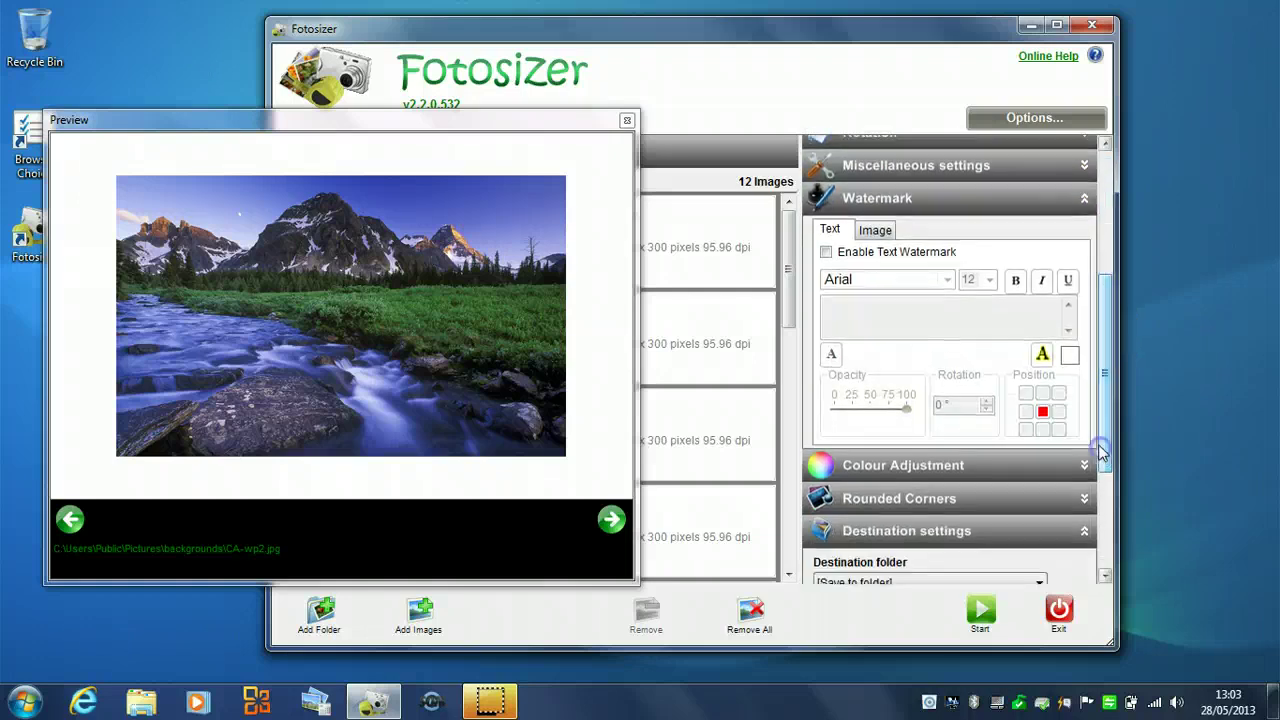
# Step: Enable a text watermark reading 'Copyright Fotosizer' in bold italic
pyautogui.click(826, 253)
pyautogui.click(843, 316)
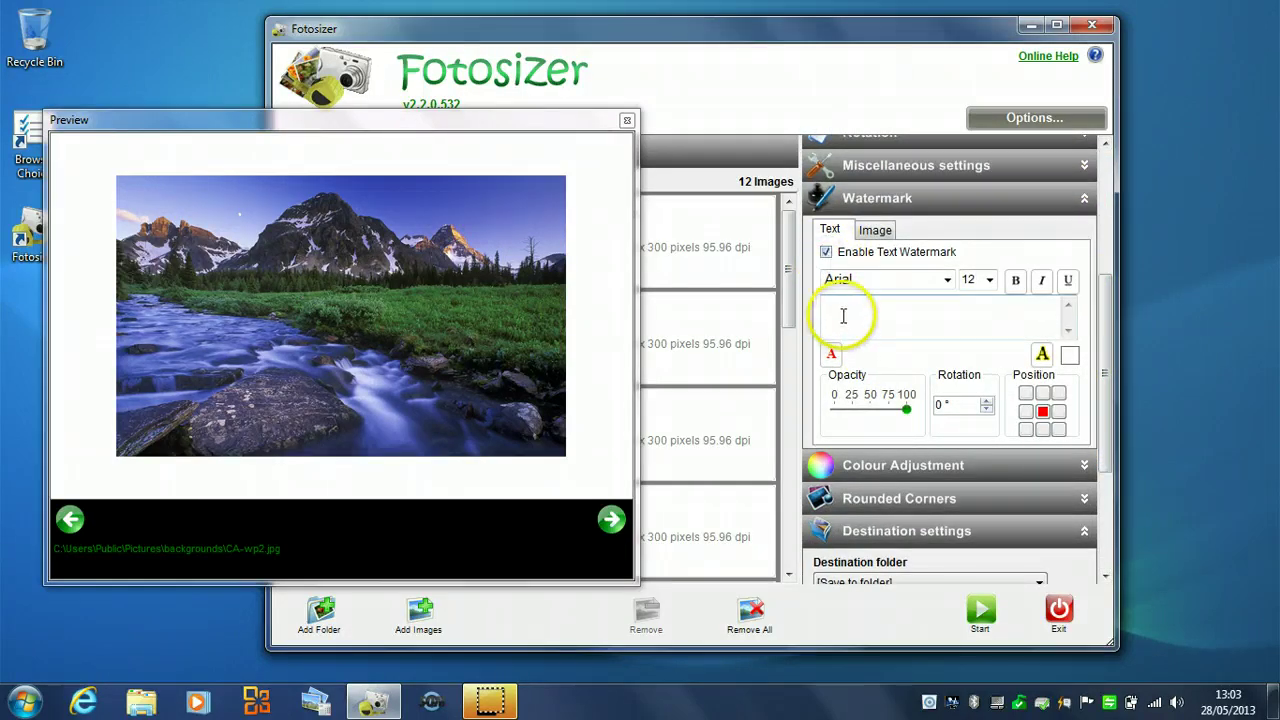
pyautogui.write('Cop')
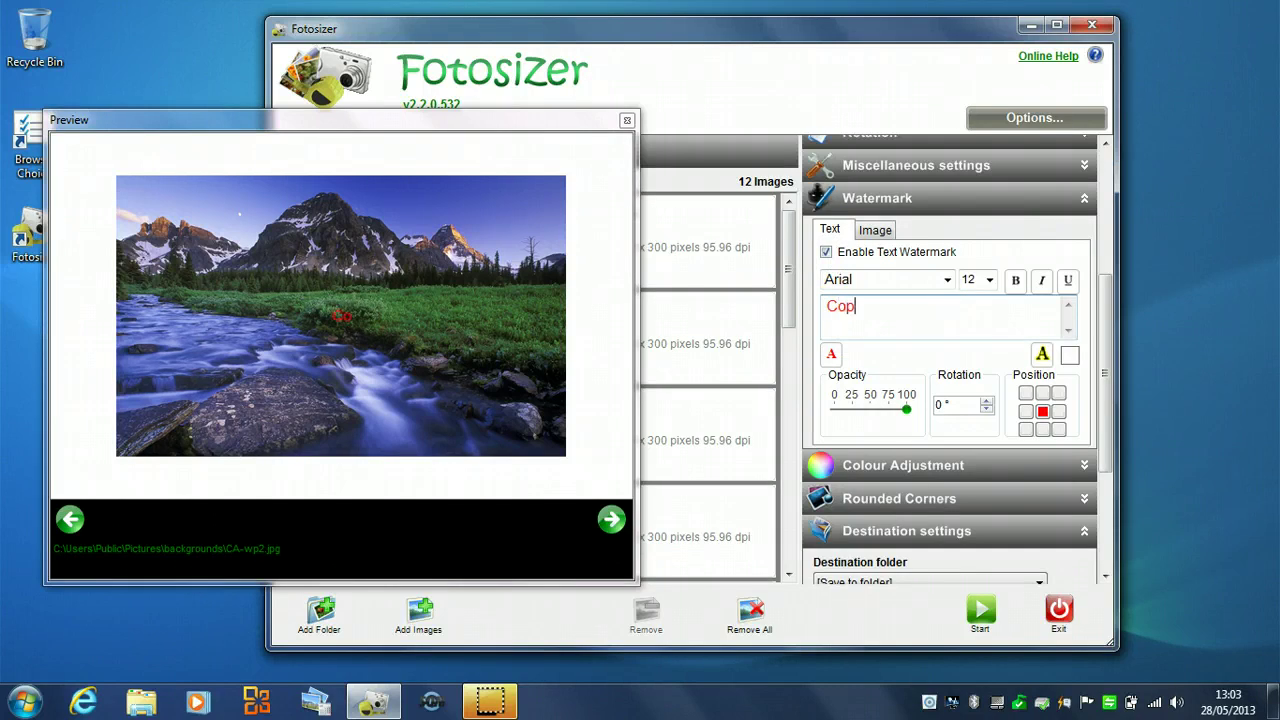
pyautogui.write('yright Fotosizer')
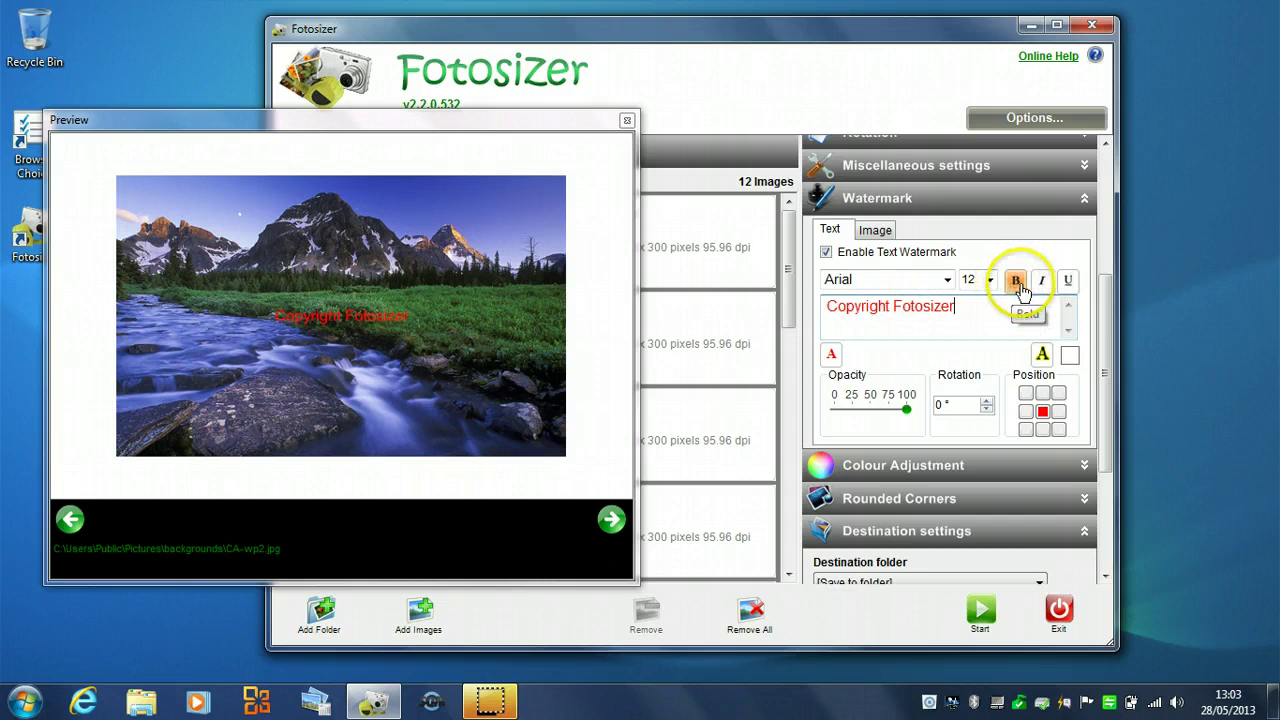
pyautogui.click(1018, 284)
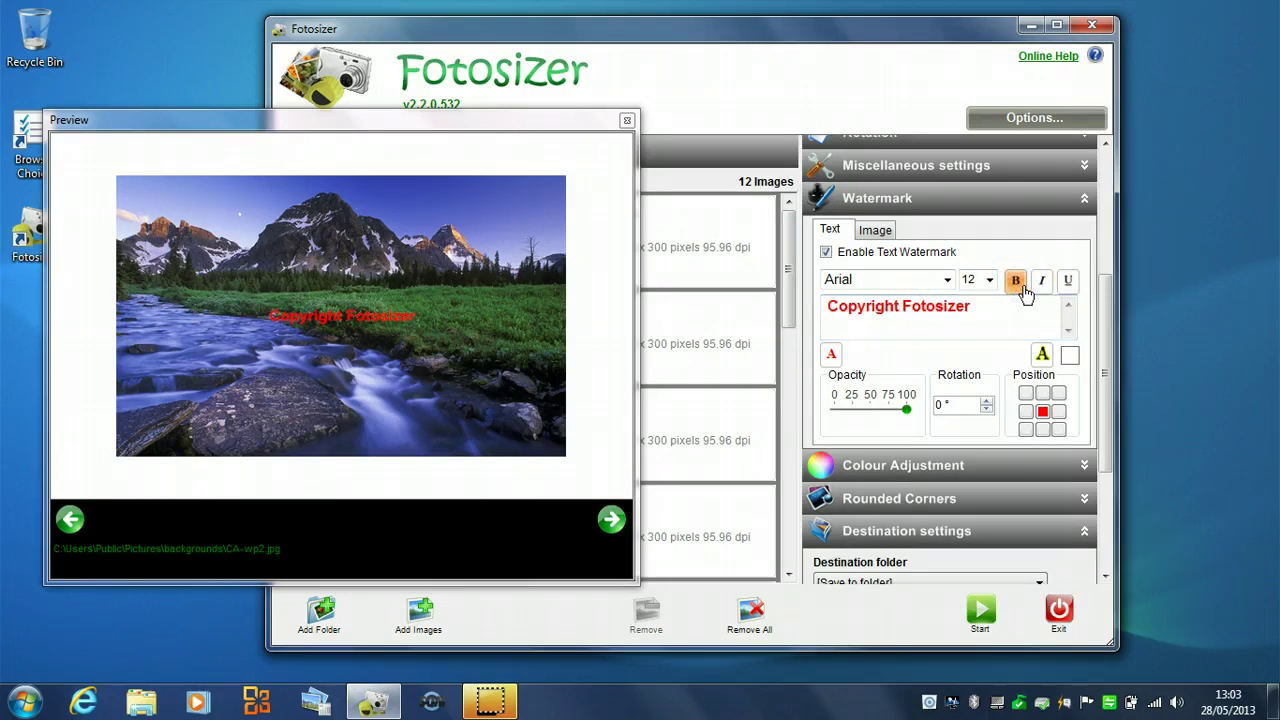
pyautogui.click(1044, 287)
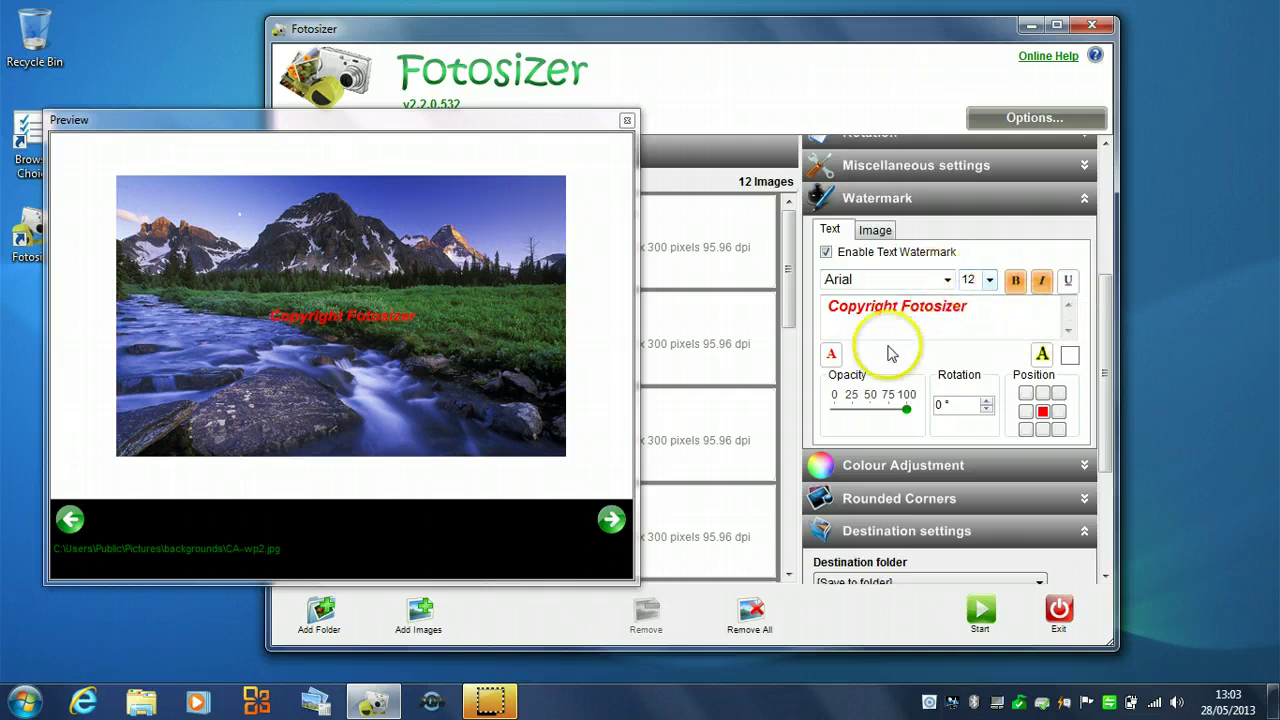
# Step: Make the watermark text green at about 50 opacity
pyautogui.click(831, 354)
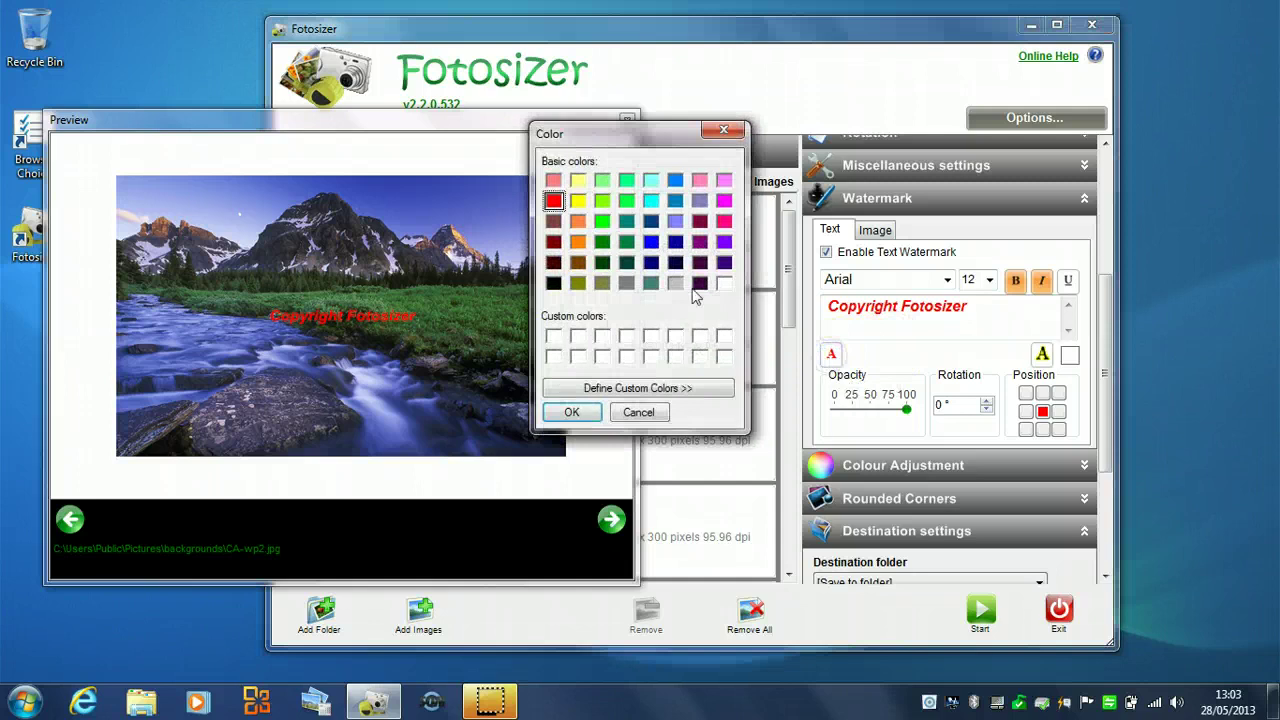
pyautogui.click(603, 226)
pyautogui.click(566, 411)
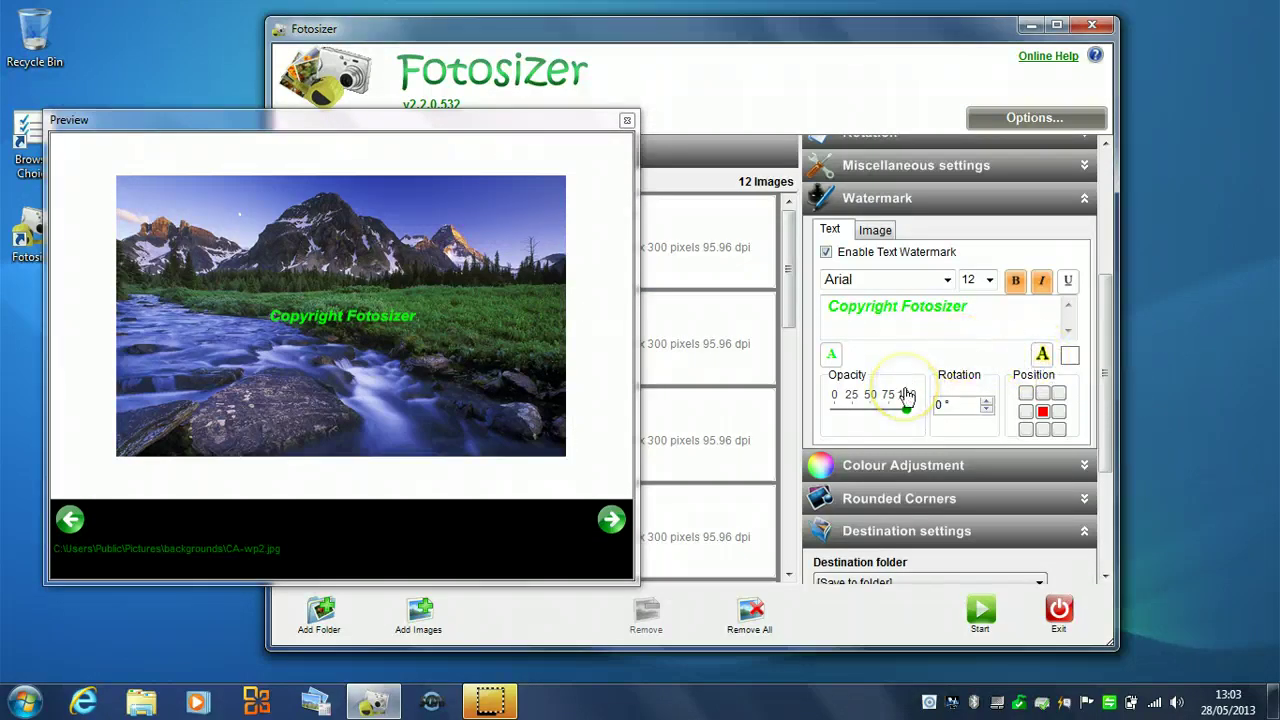
pyautogui.moveTo(906, 406)
pyautogui.mouseDown()
pyautogui.moveTo(854, 409)
pyautogui.moveTo(894, 403)
pyautogui.moveTo(909, 418)
pyautogui.mouseUp()
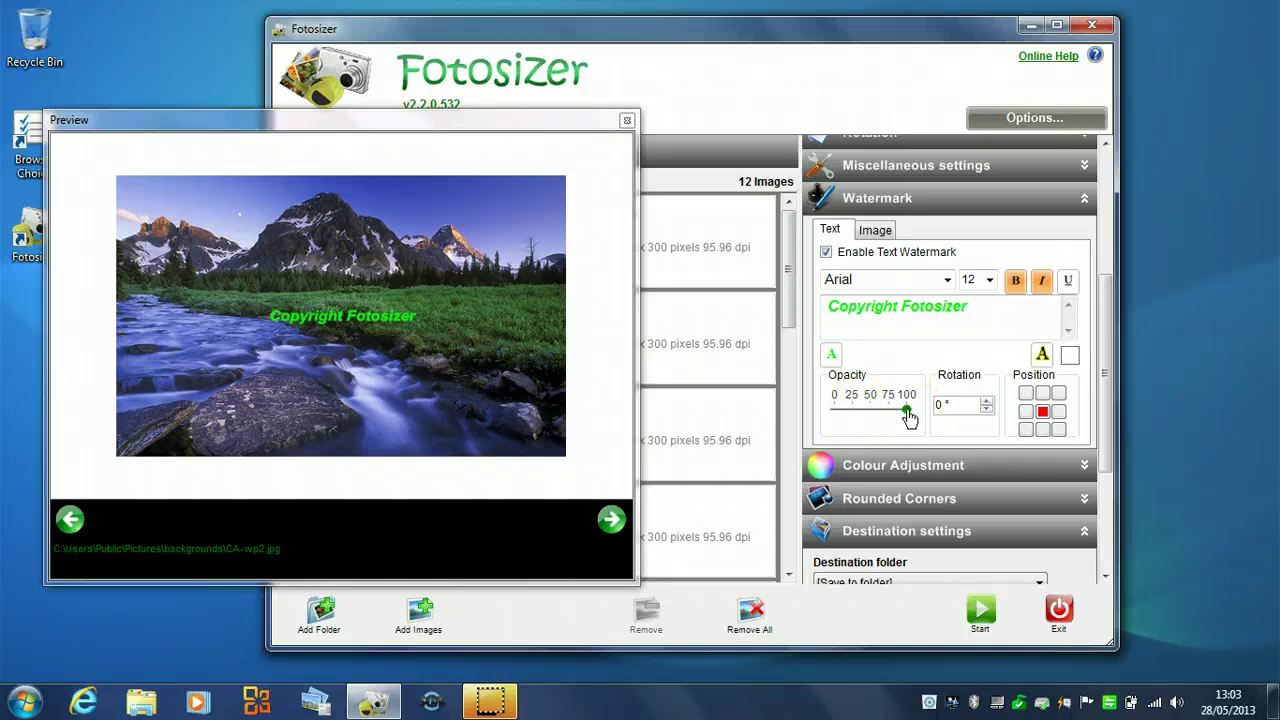
pyautogui.moveTo(907, 412); pyautogui.dragTo(871, 411)
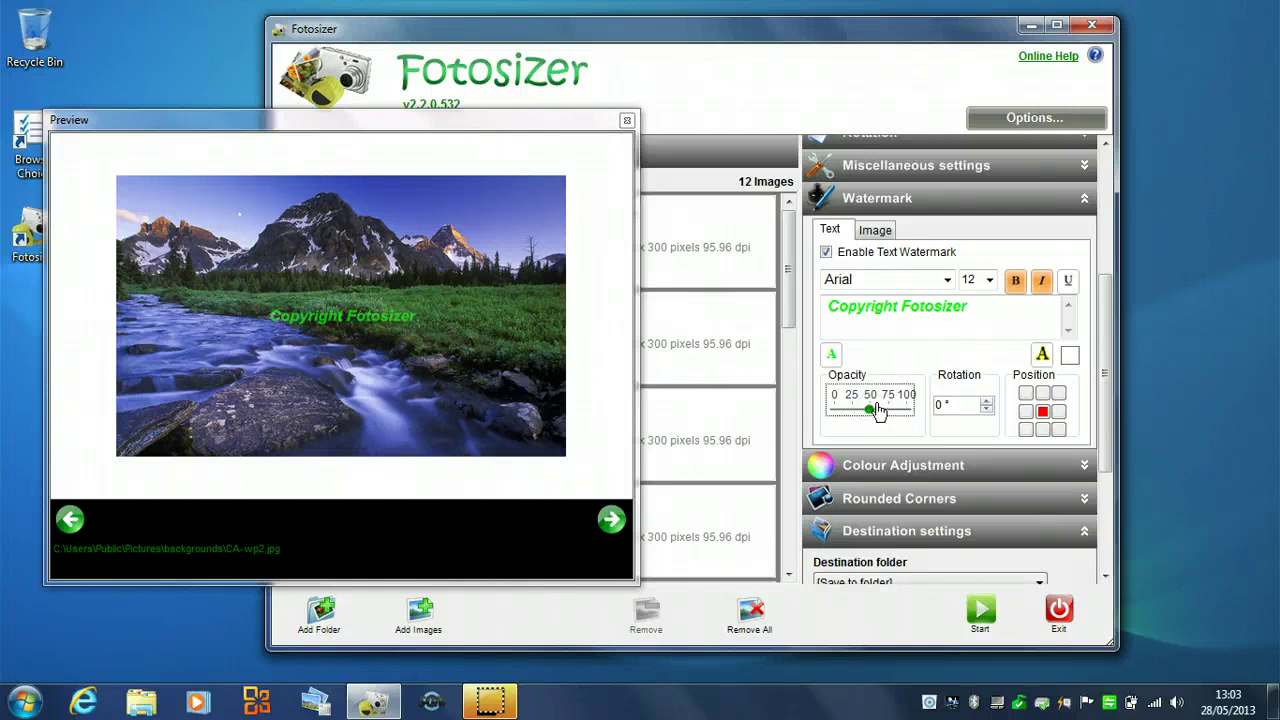
# Step: Try rotating the watermark to about 57°, then return it to 0°
pyautogui.click(986, 402)
pyautogui.moveTo(988, 408); pyautogui.dragTo(988, 409)
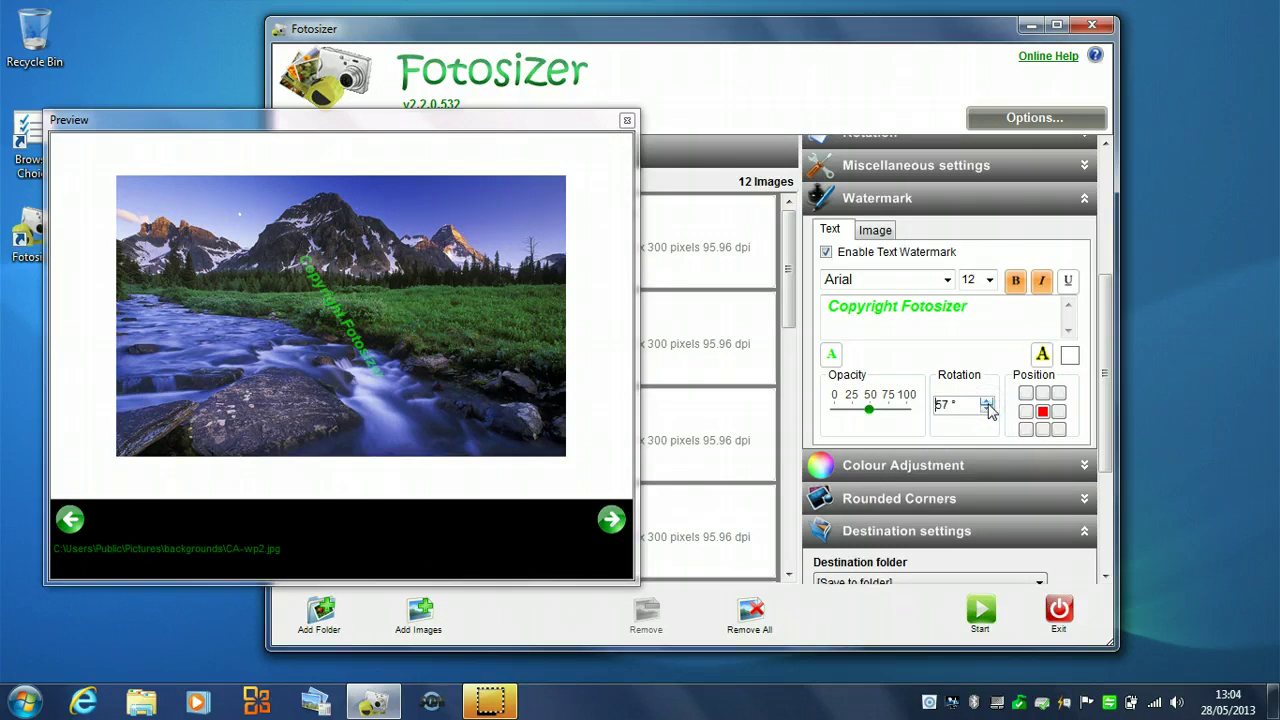
pyautogui.click(988, 412)
pyautogui.moveTo(987, 412); pyautogui.dragTo(987, 412)
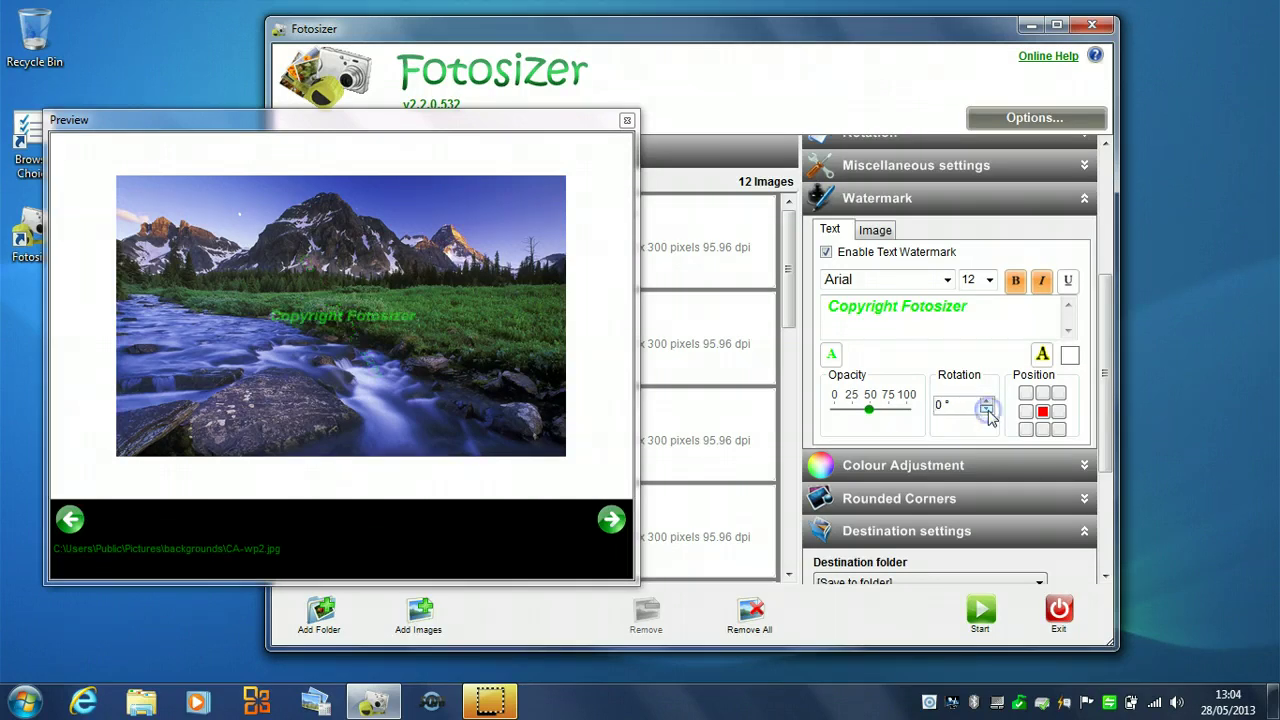
# Step: Position the text watermark bottom-right and check it on the next photos through CA-wp6.jpg
pyautogui.click(1043, 396)
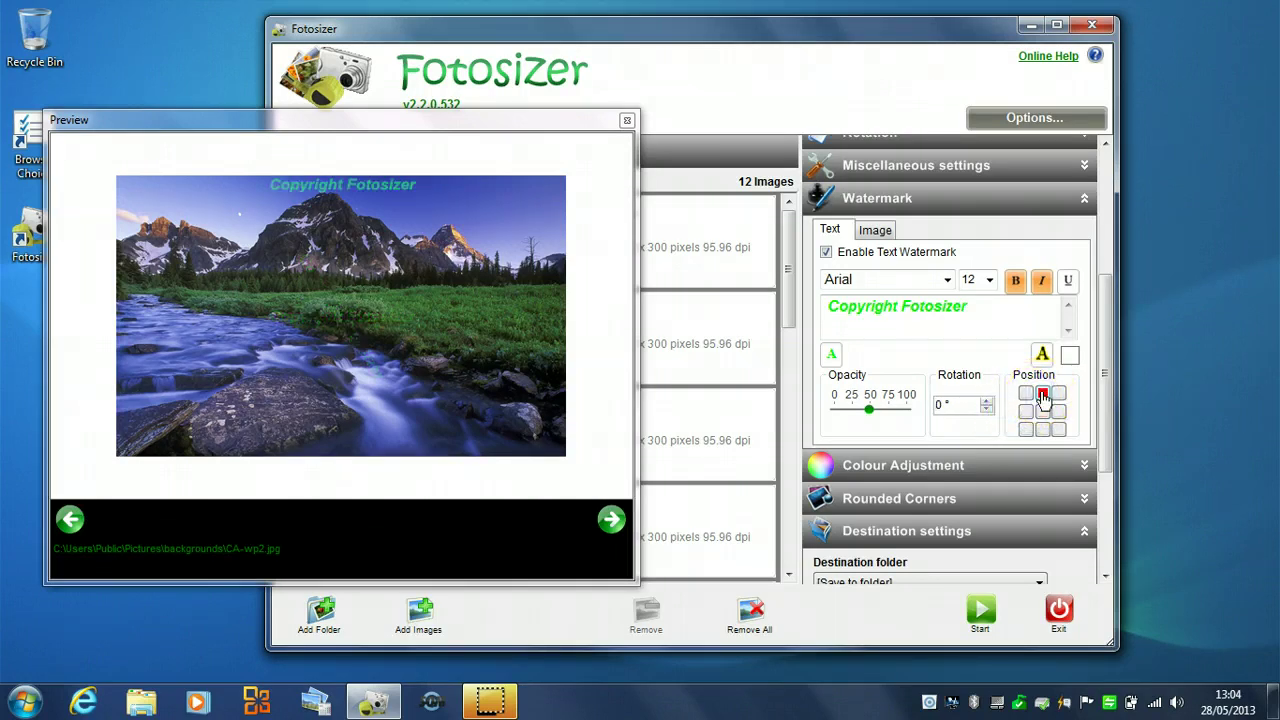
pyautogui.click(1026, 393)
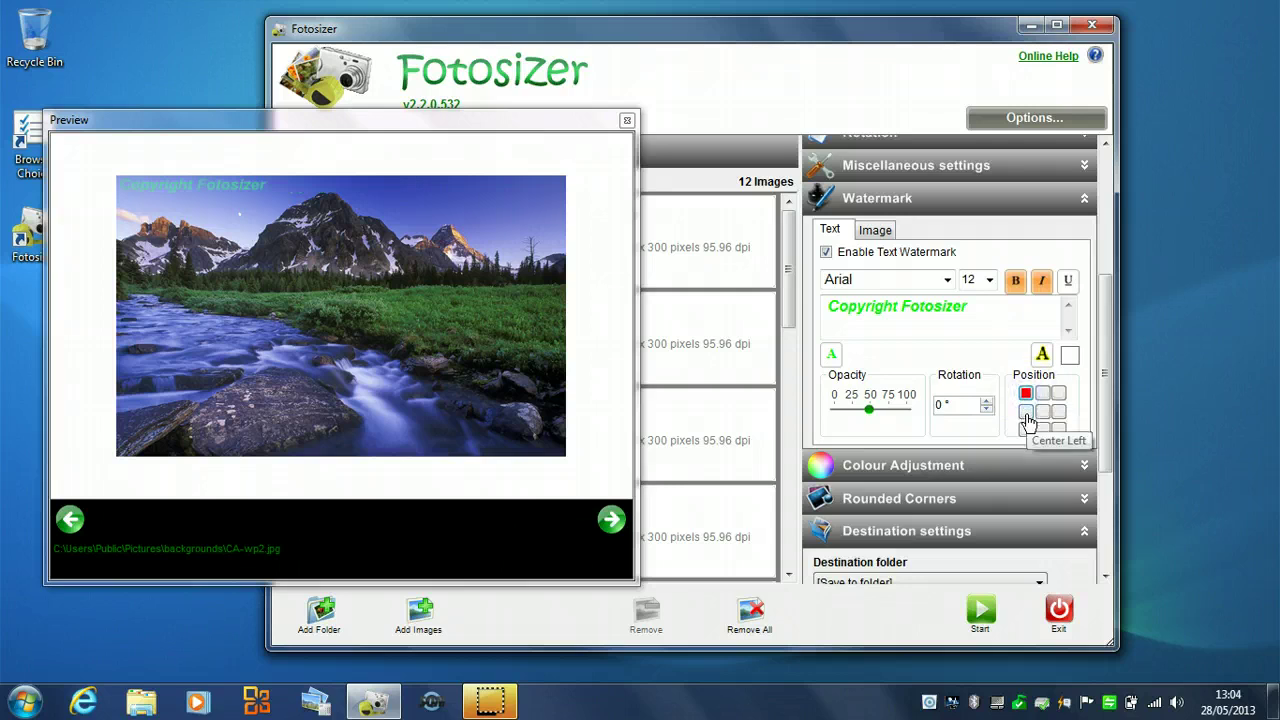
pyautogui.click(1059, 430)
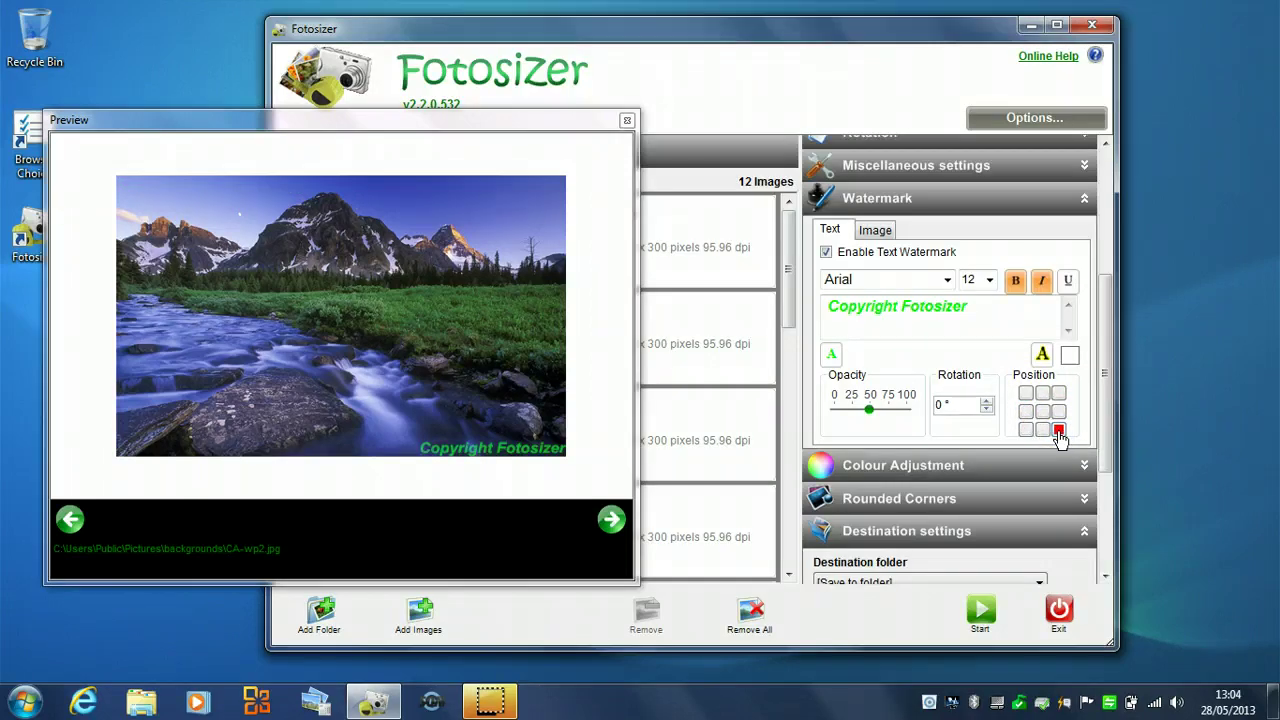
pyautogui.click(947, 330)
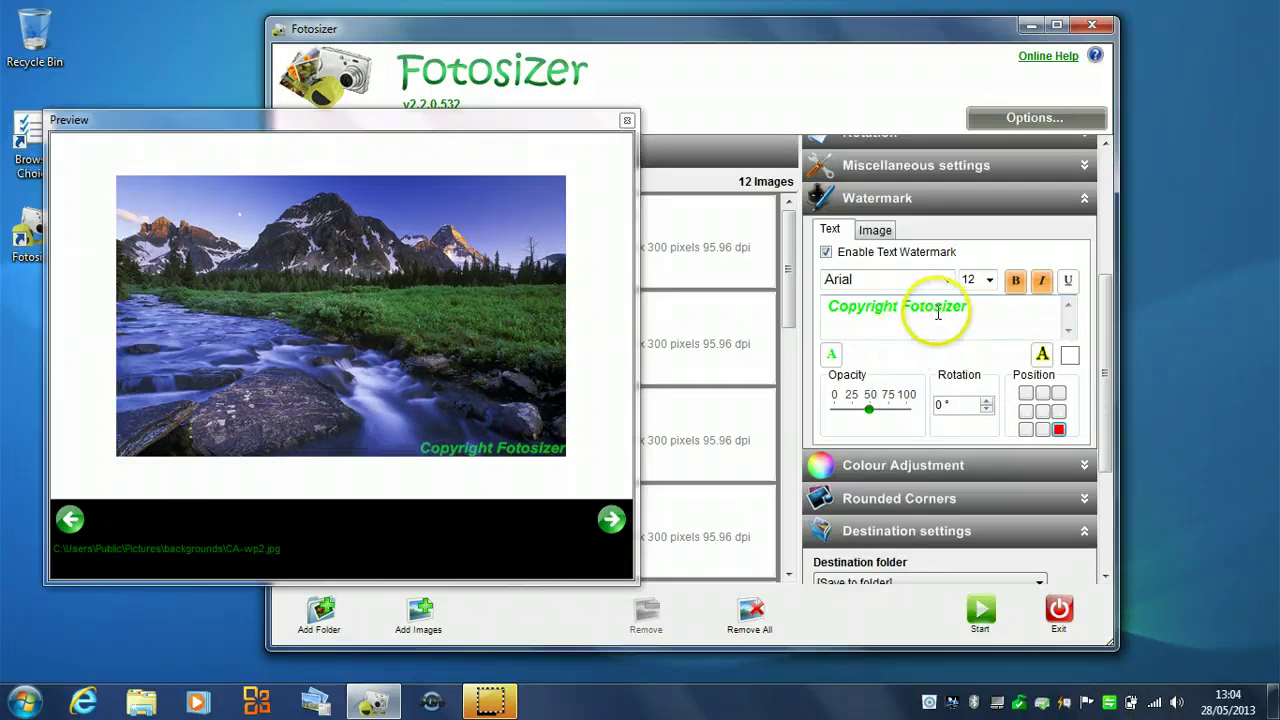
pyautogui.click(612, 520)
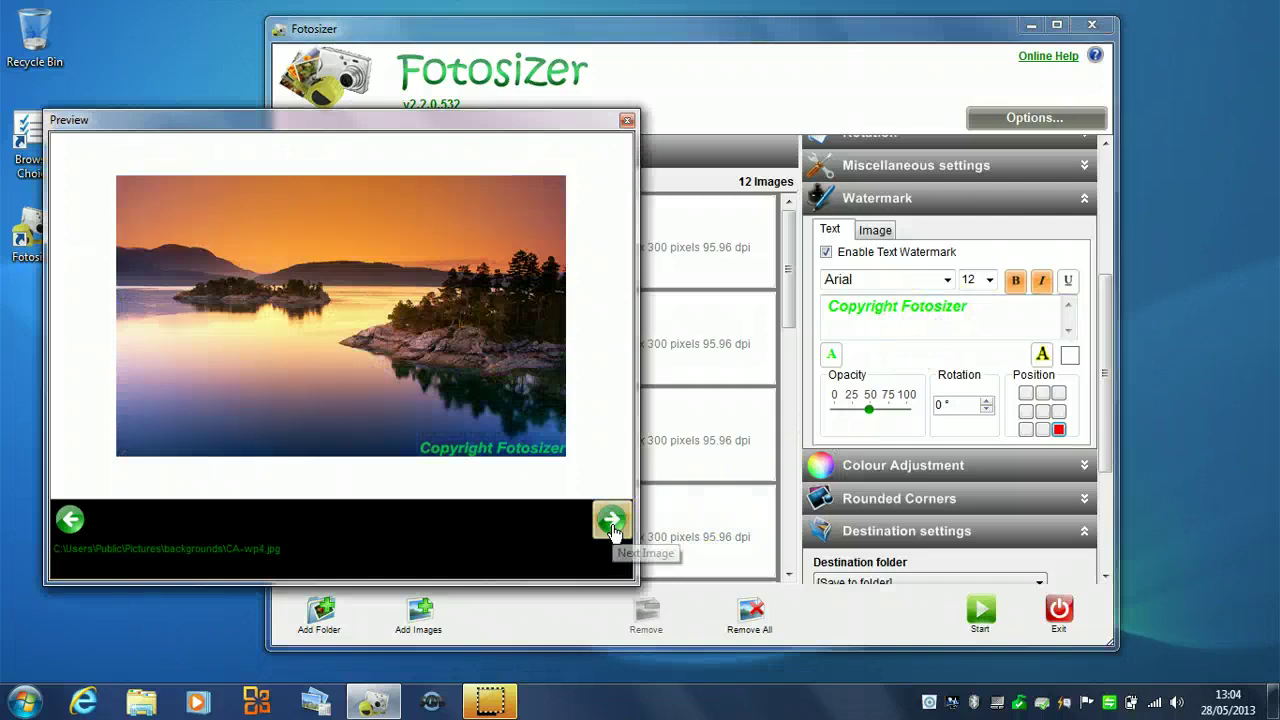
pyautogui.click(612, 522)
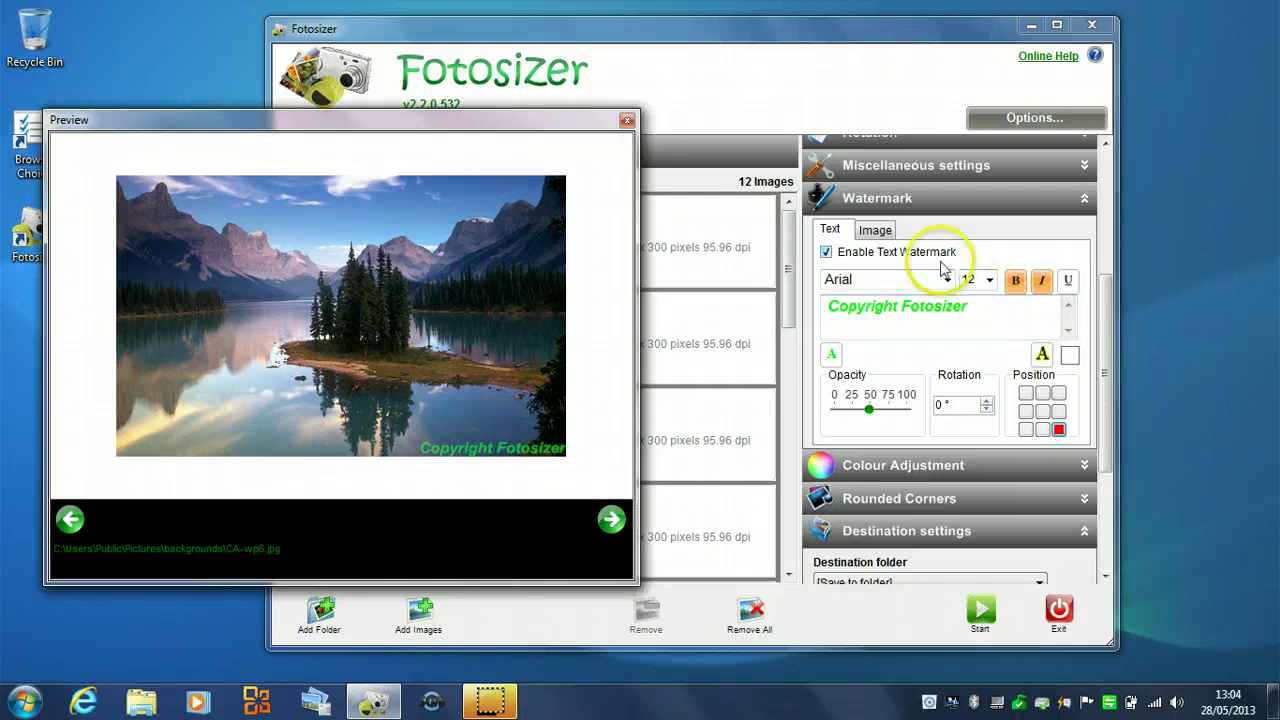
# Step: Enable an image watermark using logo.gif, shown centred on the CA-wp6.jpg preview
pyautogui.click(878, 232)
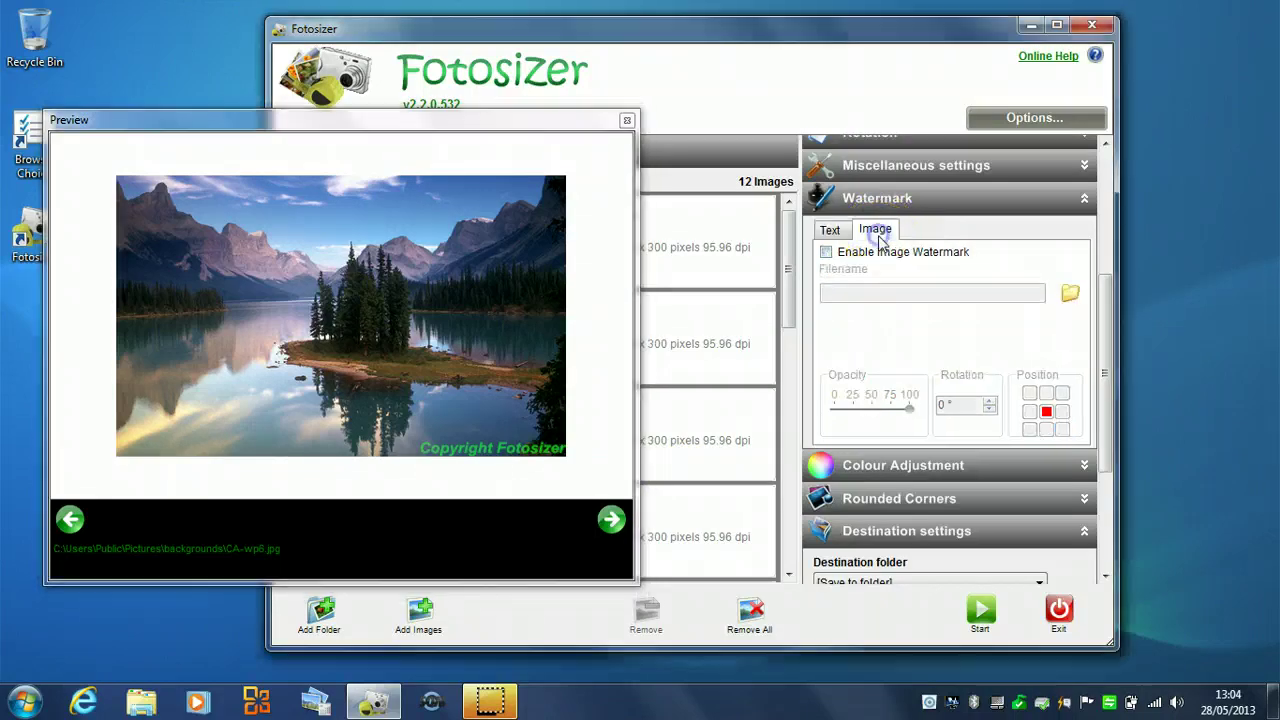
pyautogui.click(826, 254)
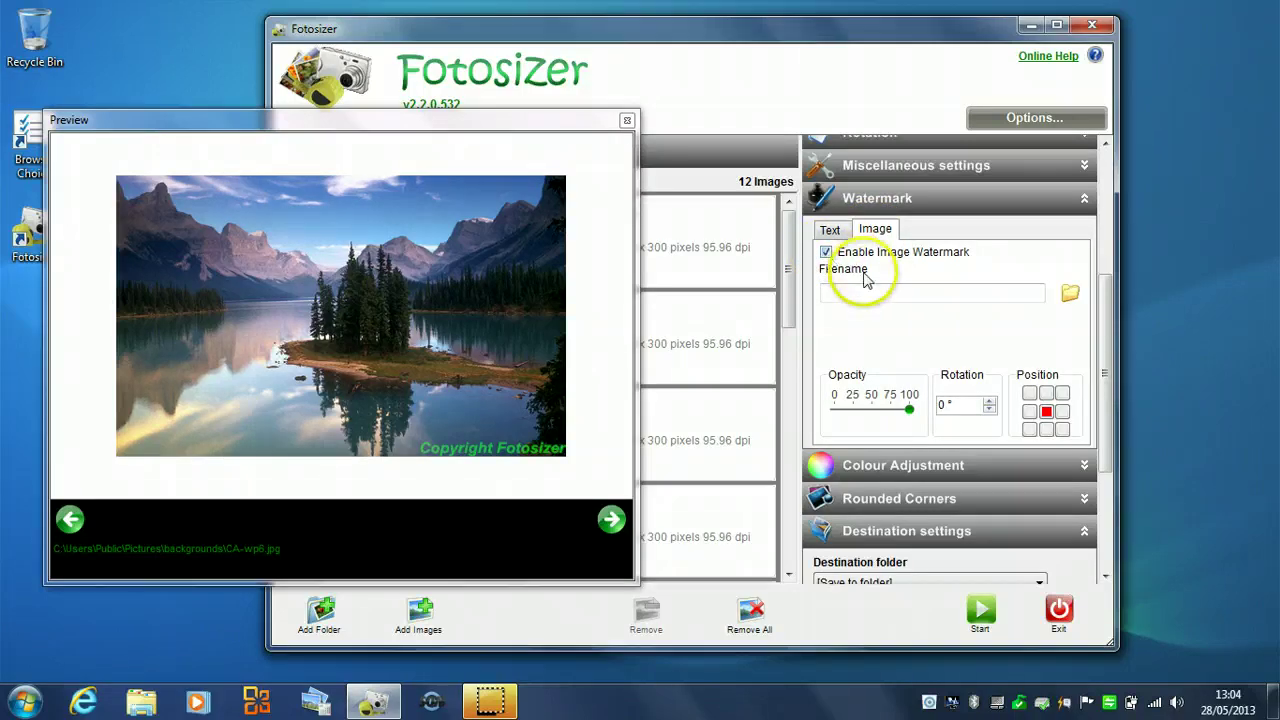
pyautogui.click(1068, 292)
pyautogui.click(765, 287)
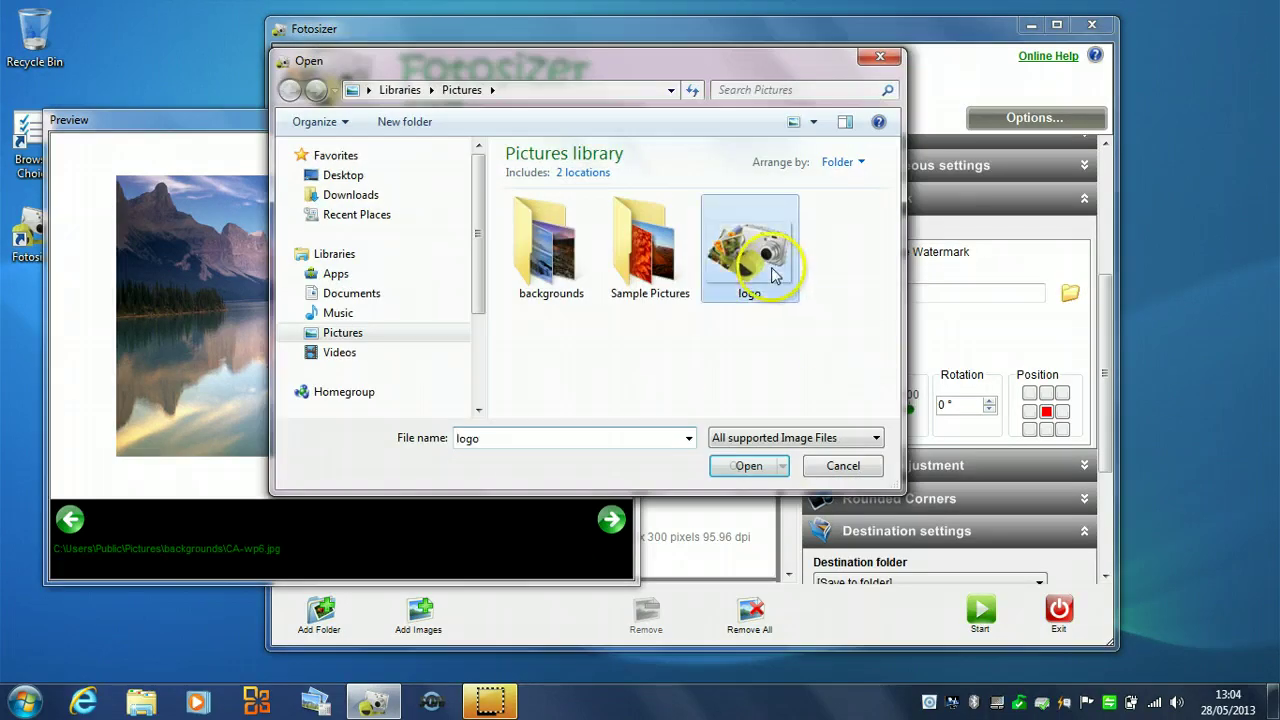
pyautogui.click(741, 468)
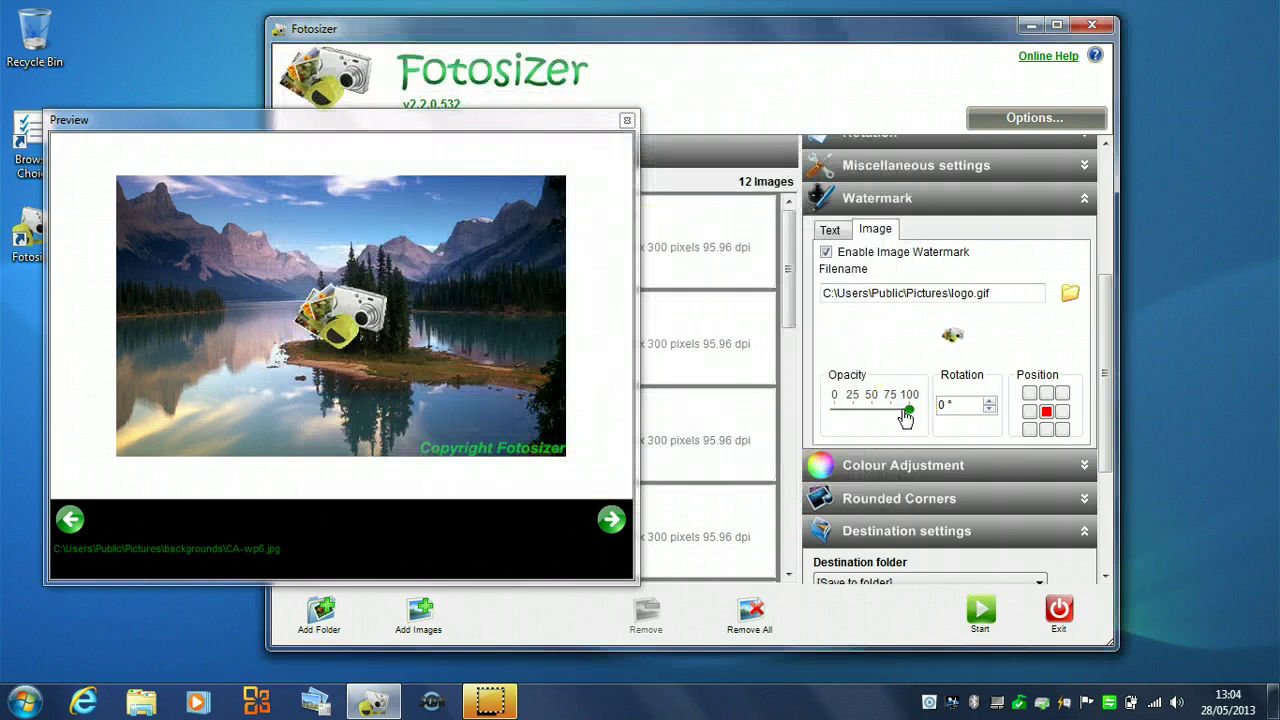
# Step: Lower the logo watermark's opacity to about half and place it in the top-left corner
pyautogui.click(610, 518)
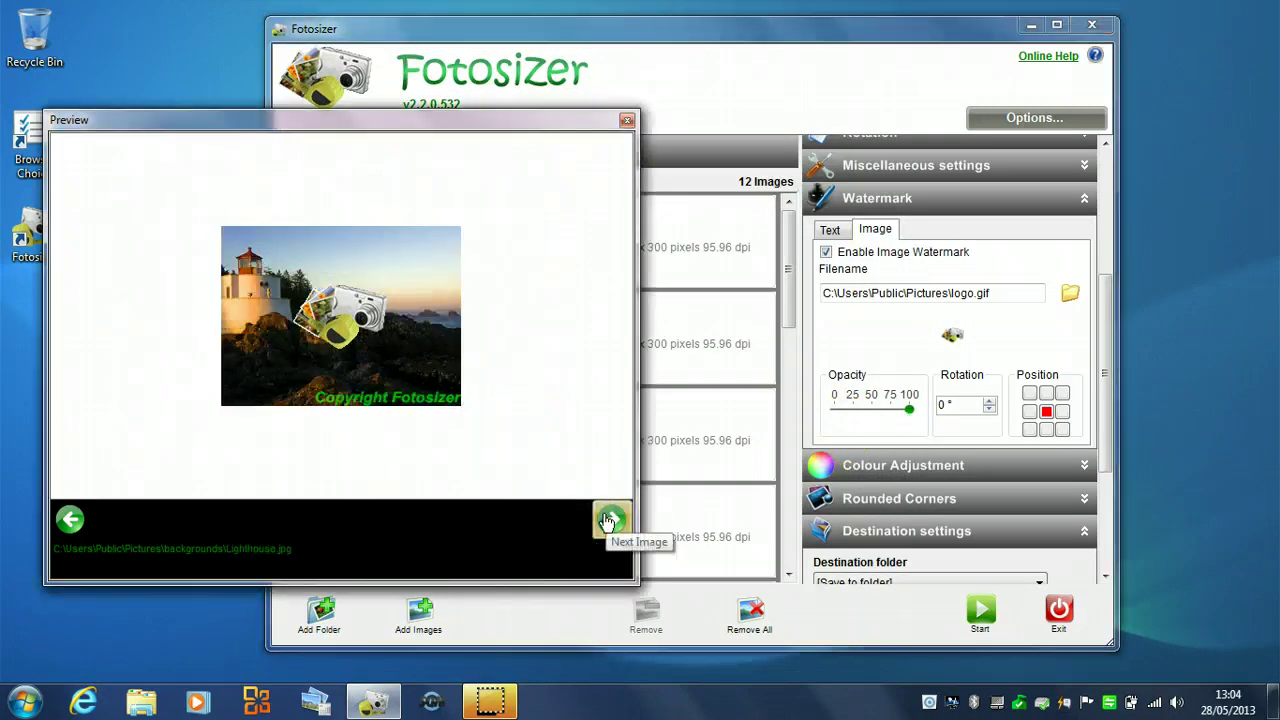
pyautogui.click(69, 519)
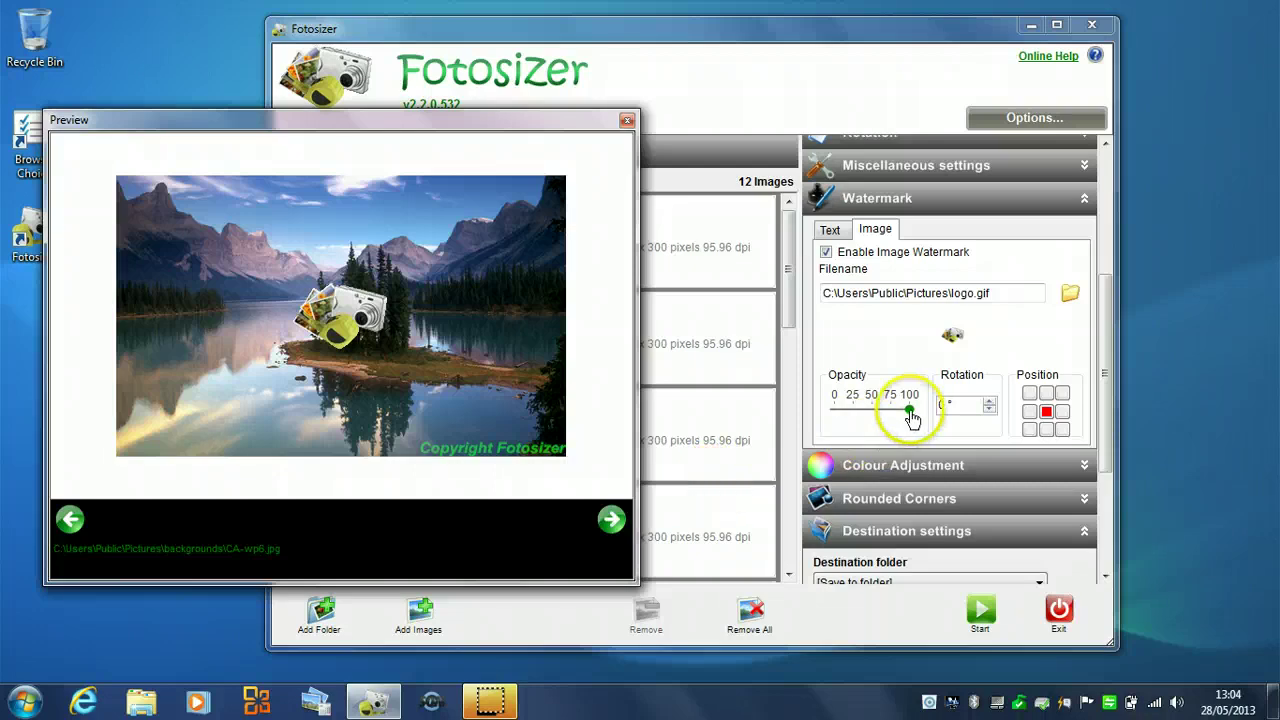
pyautogui.moveTo(910, 418); pyautogui.dragTo(866, 418)
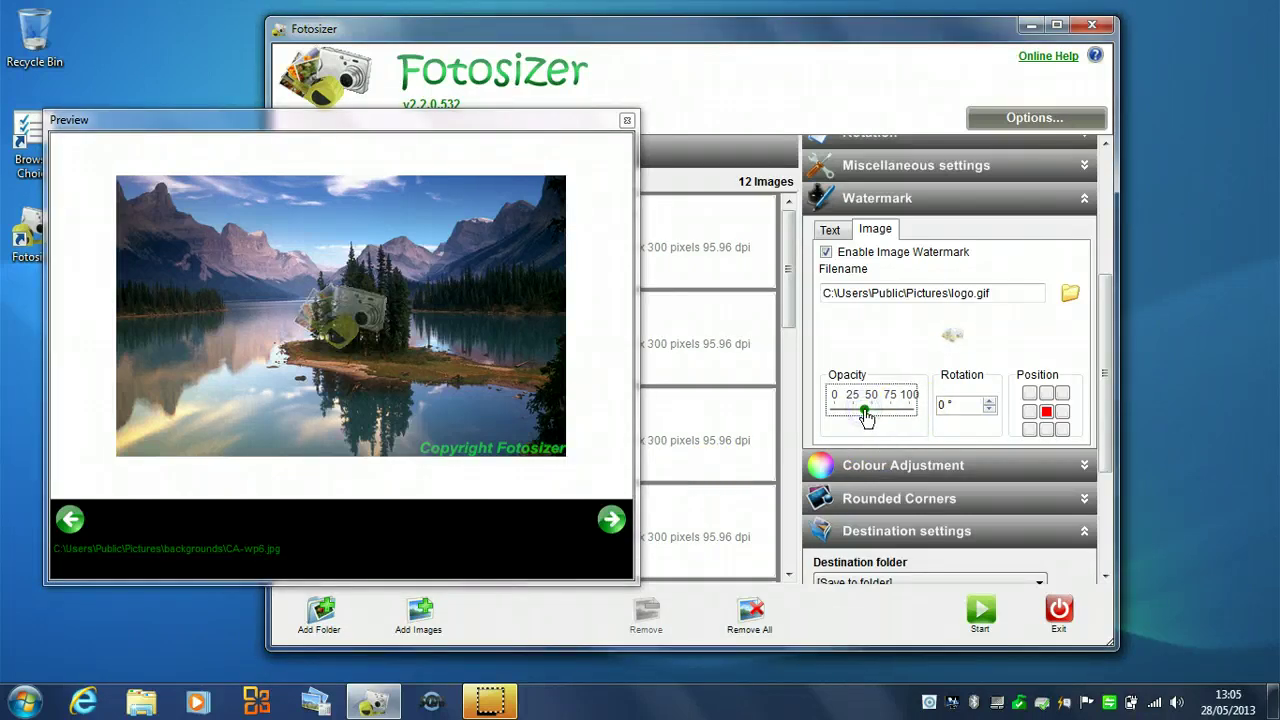
pyautogui.click(1031, 413)
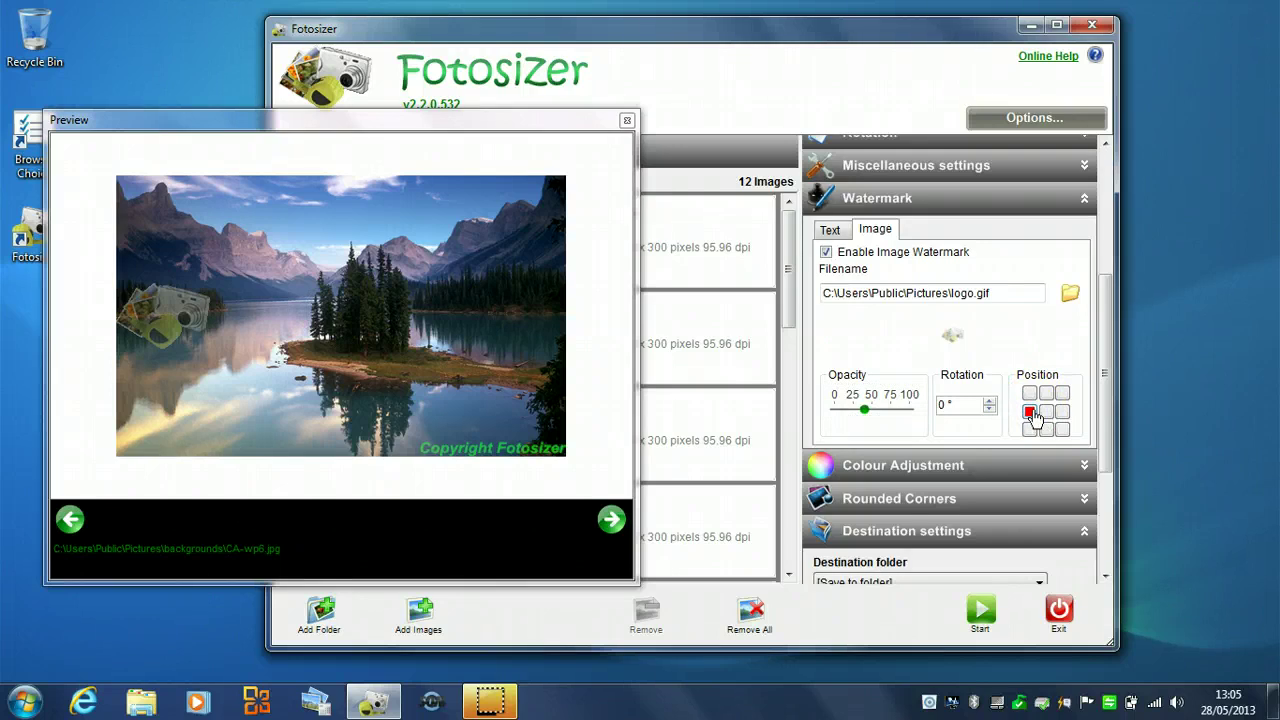
pyautogui.click(1036, 394)
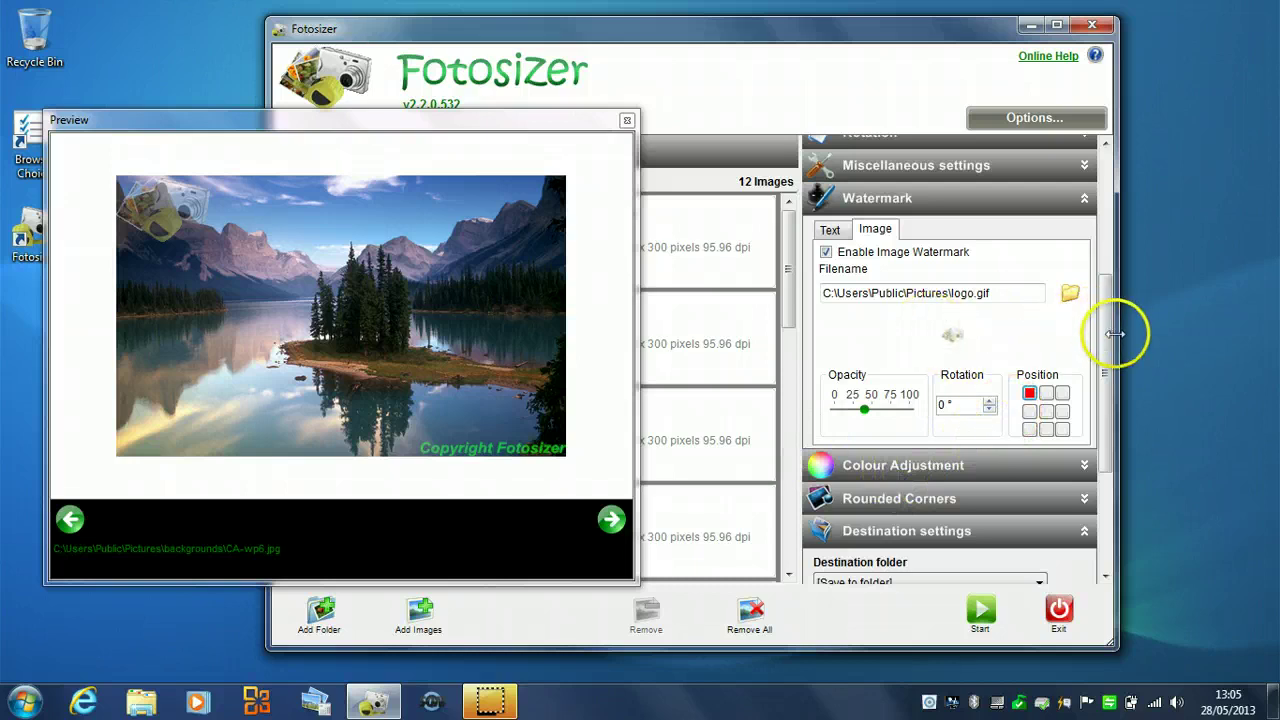
# Step: Create a 'resized with watermark' folder in My Pictures and set it as the output destination
pyautogui.moveTo(1113, 340); pyautogui.dragTo(1112, 435)
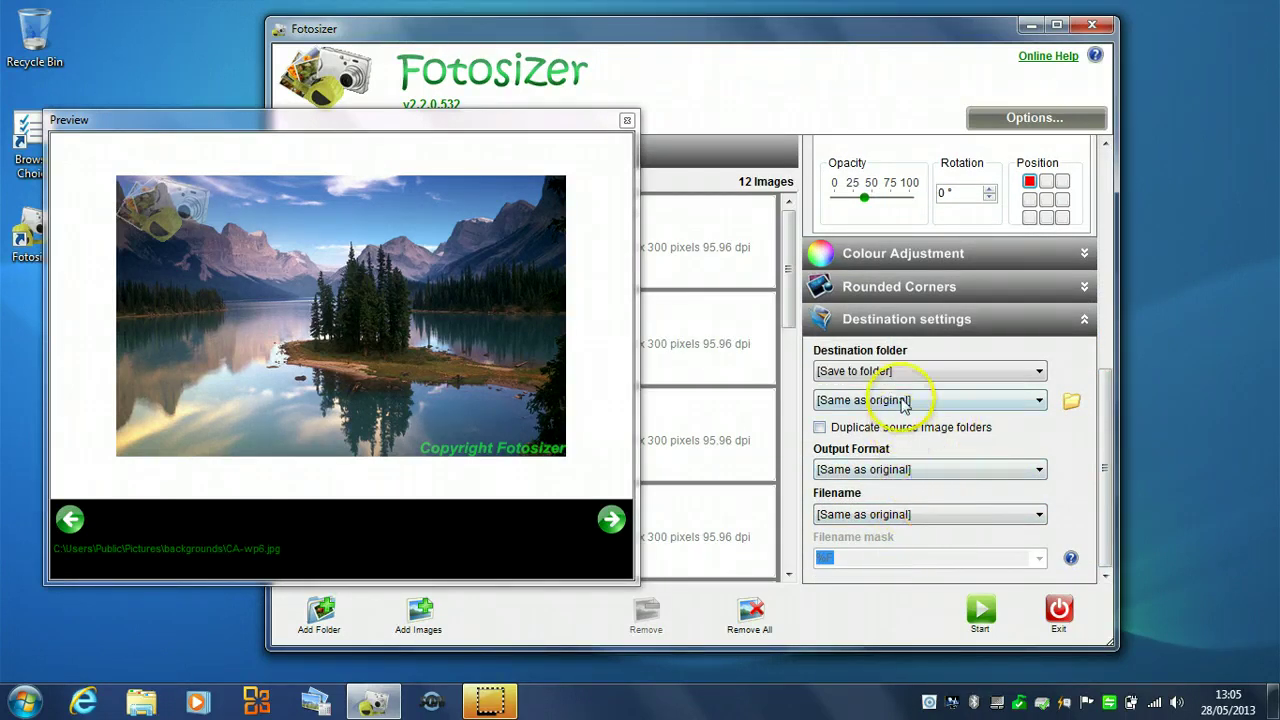
pyautogui.click(1070, 402)
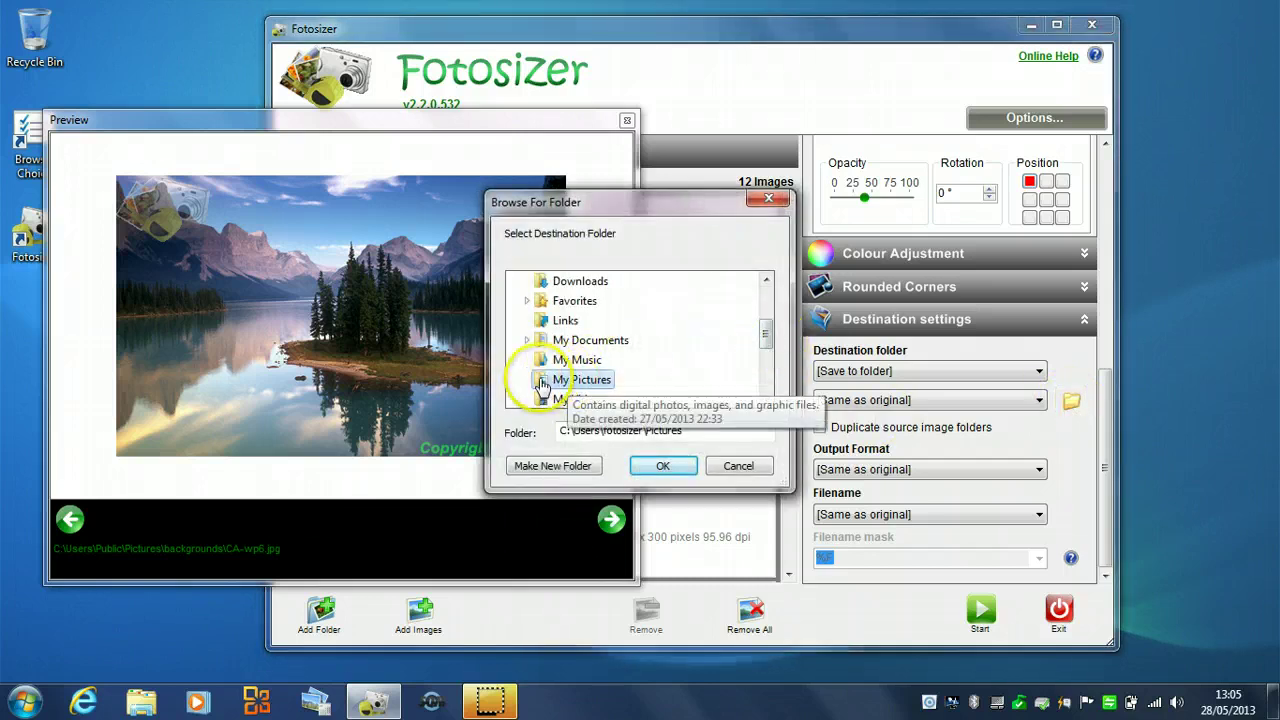
pyautogui.click(558, 474)
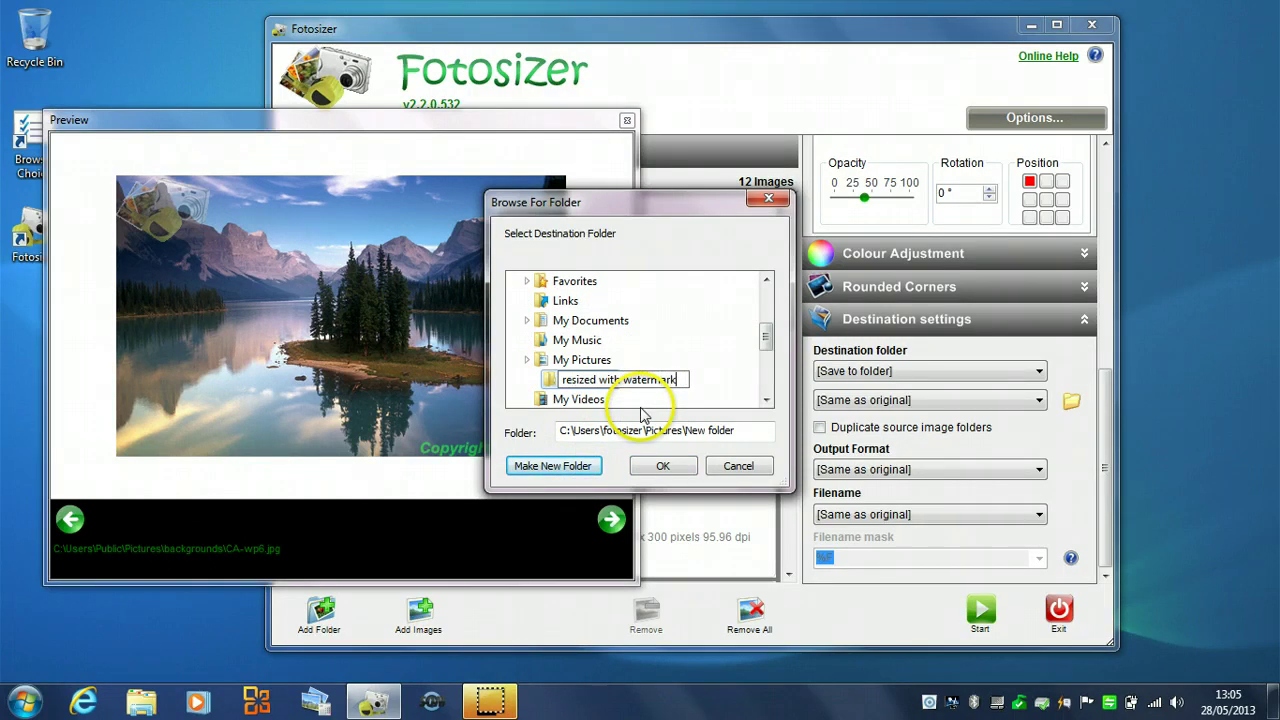
pyautogui.click(563, 384)
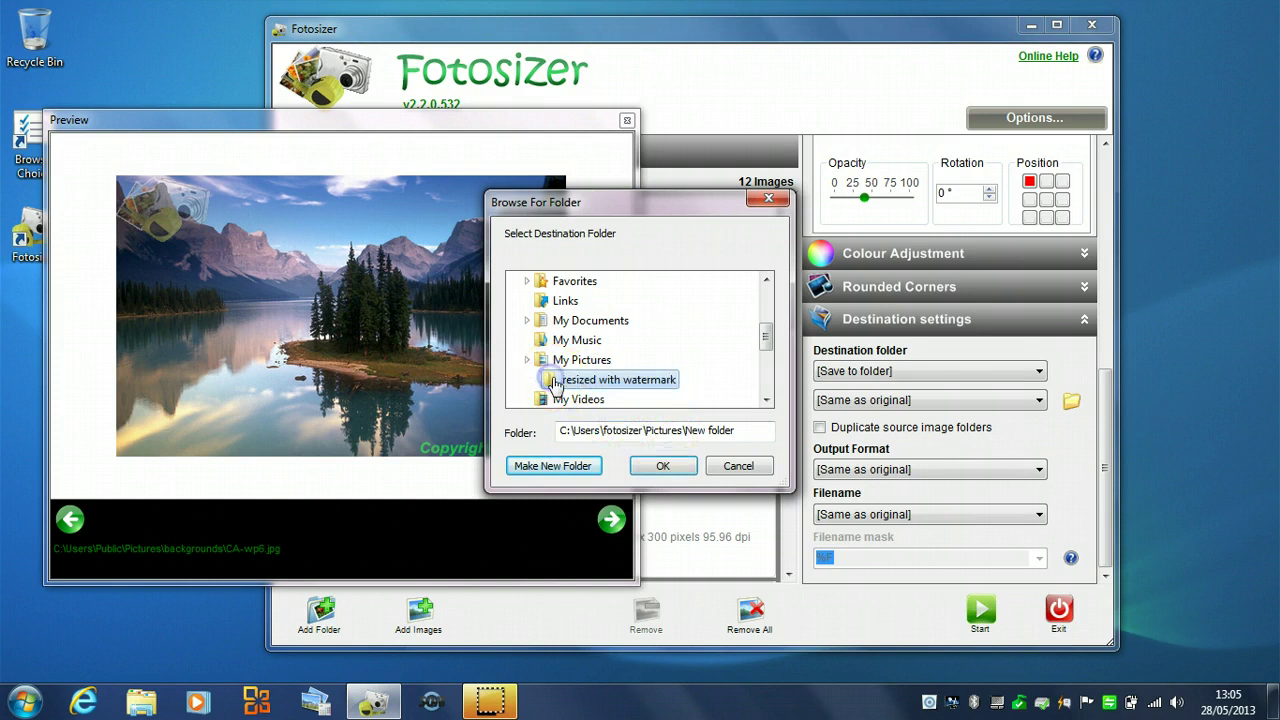
pyautogui.click(580, 360)
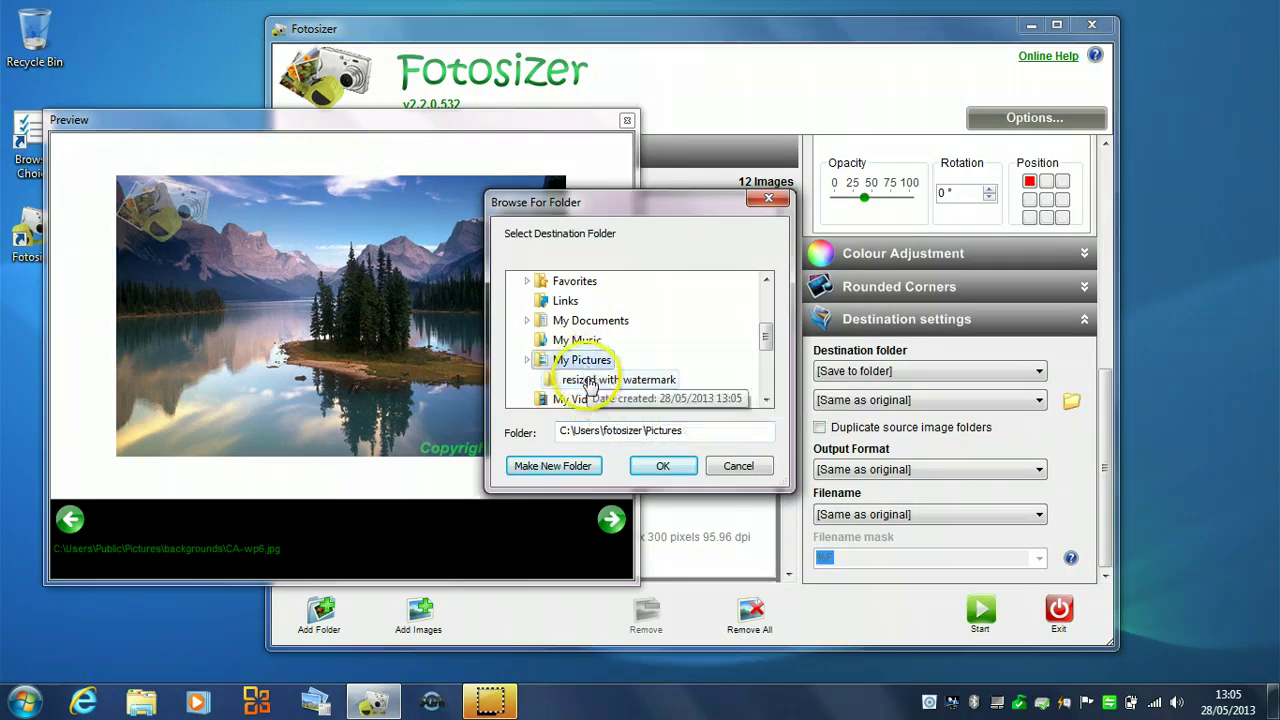
pyautogui.click(598, 380)
pyautogui.click(655, 466)
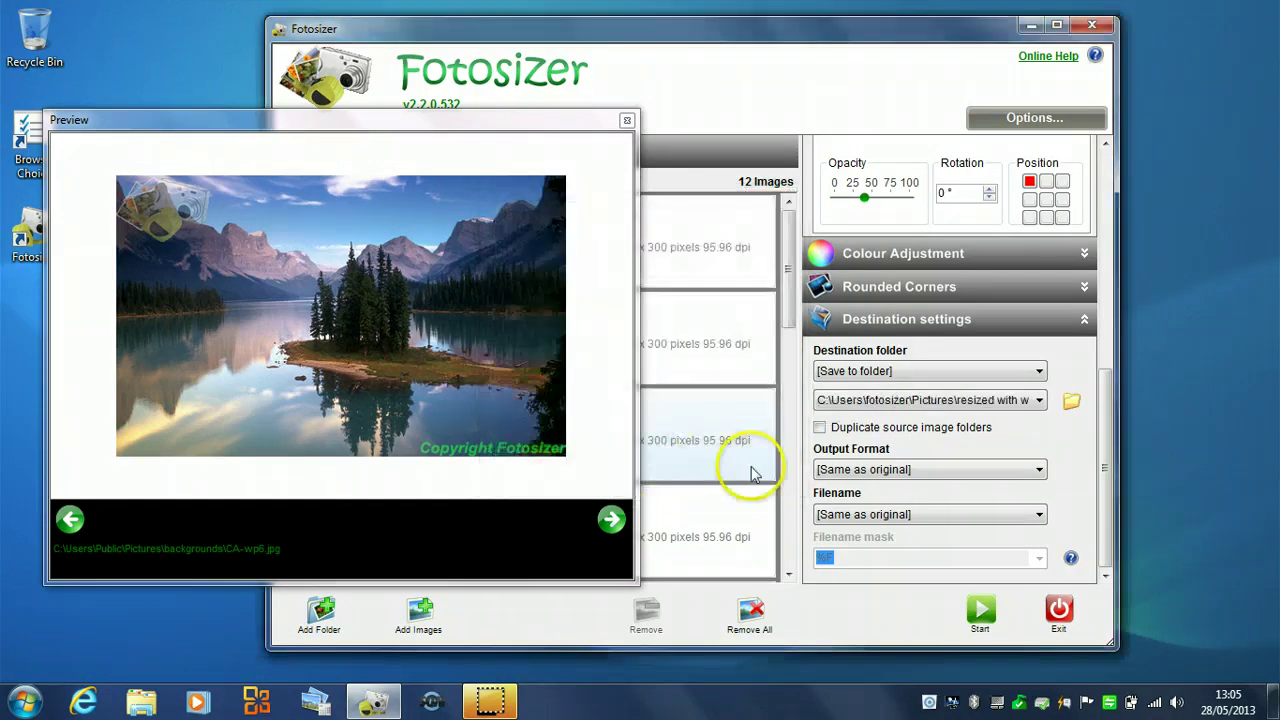
# Step: Run the resize on all 12 images and close the finished progress report
pyautogui.click(981, 612)
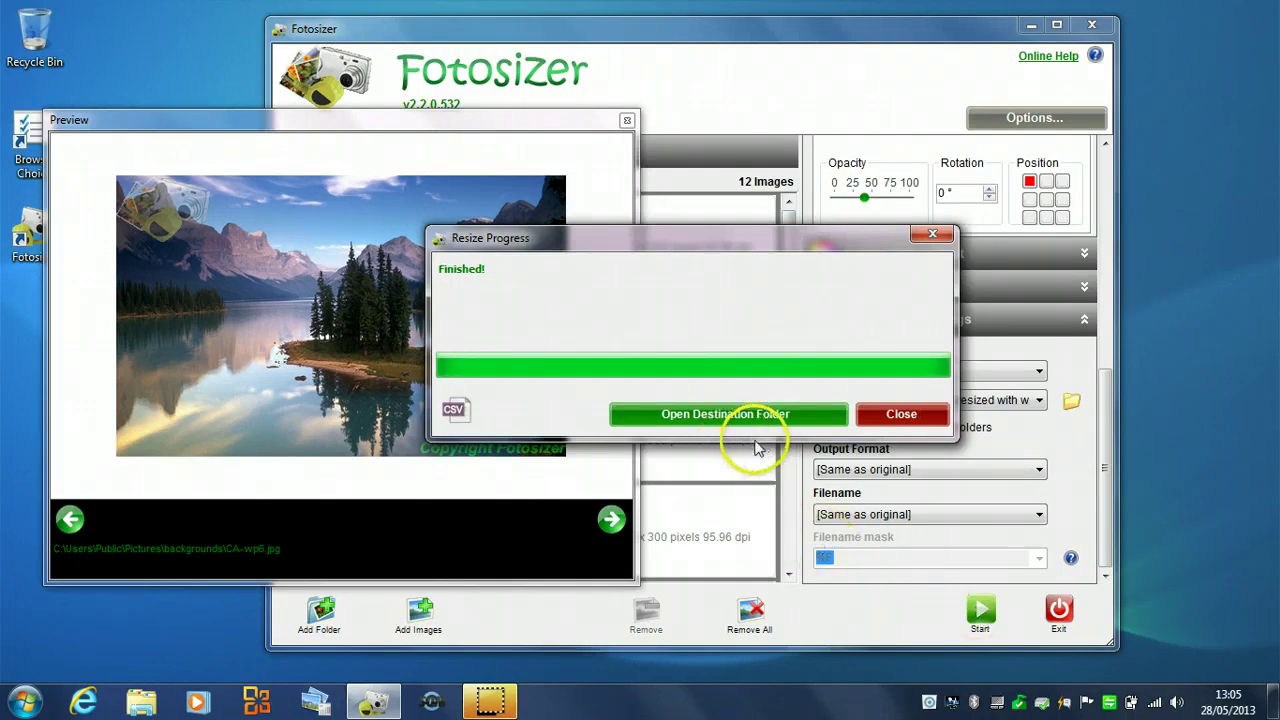
pyautogui.click(870, 413)
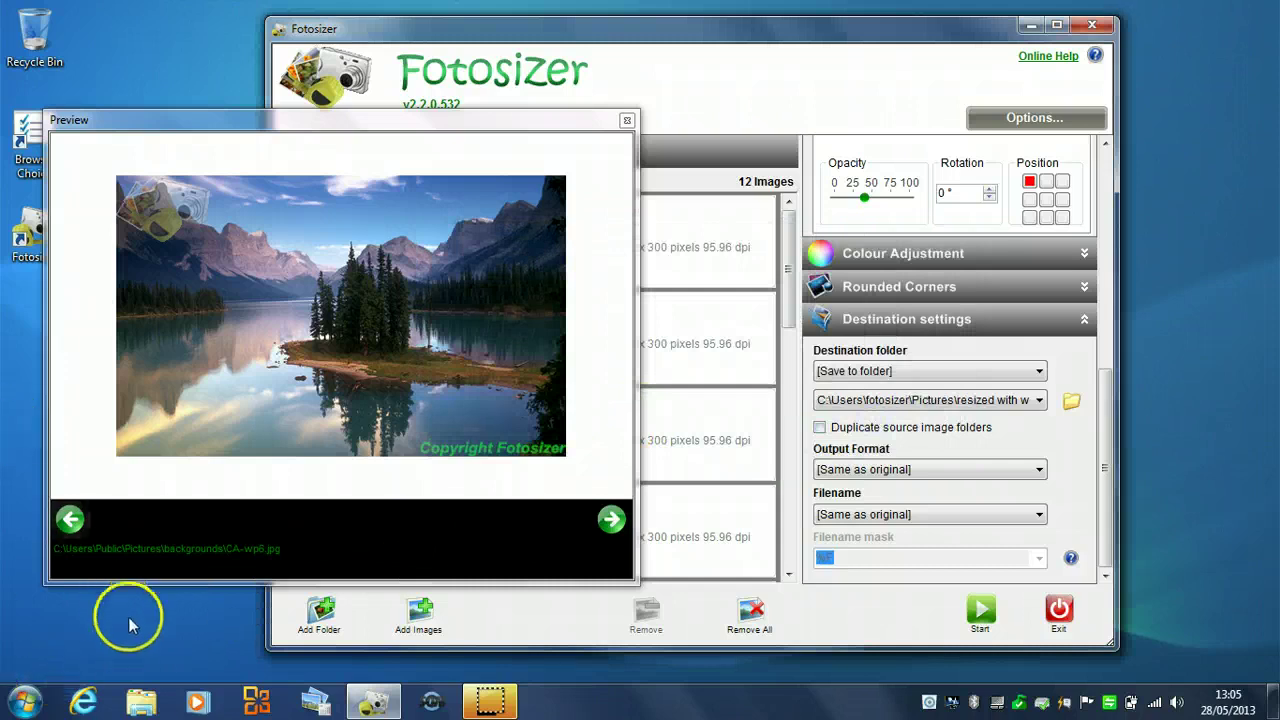
# Step: Open the 'resized with watermark' folder in Pictures and select CA-wp1 (480 × 300, 416 KB)
pyautogui.click(140, 690)
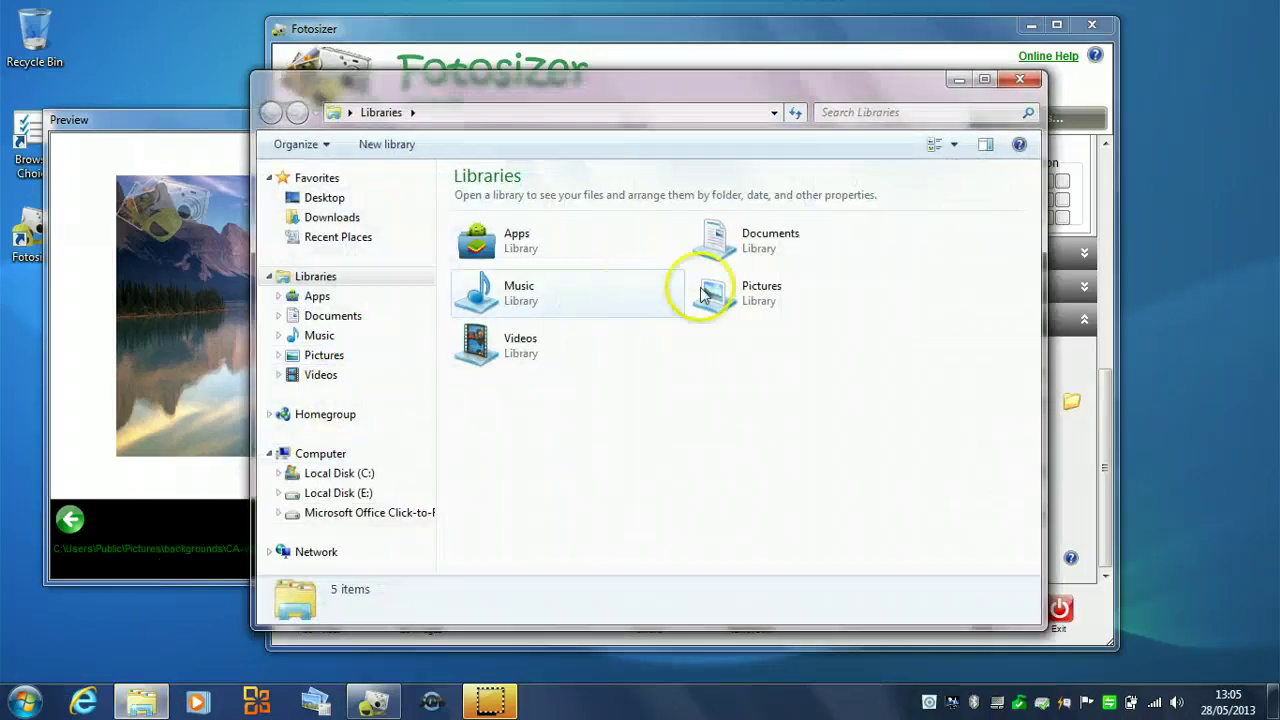
pyautogui.click(752, 295)
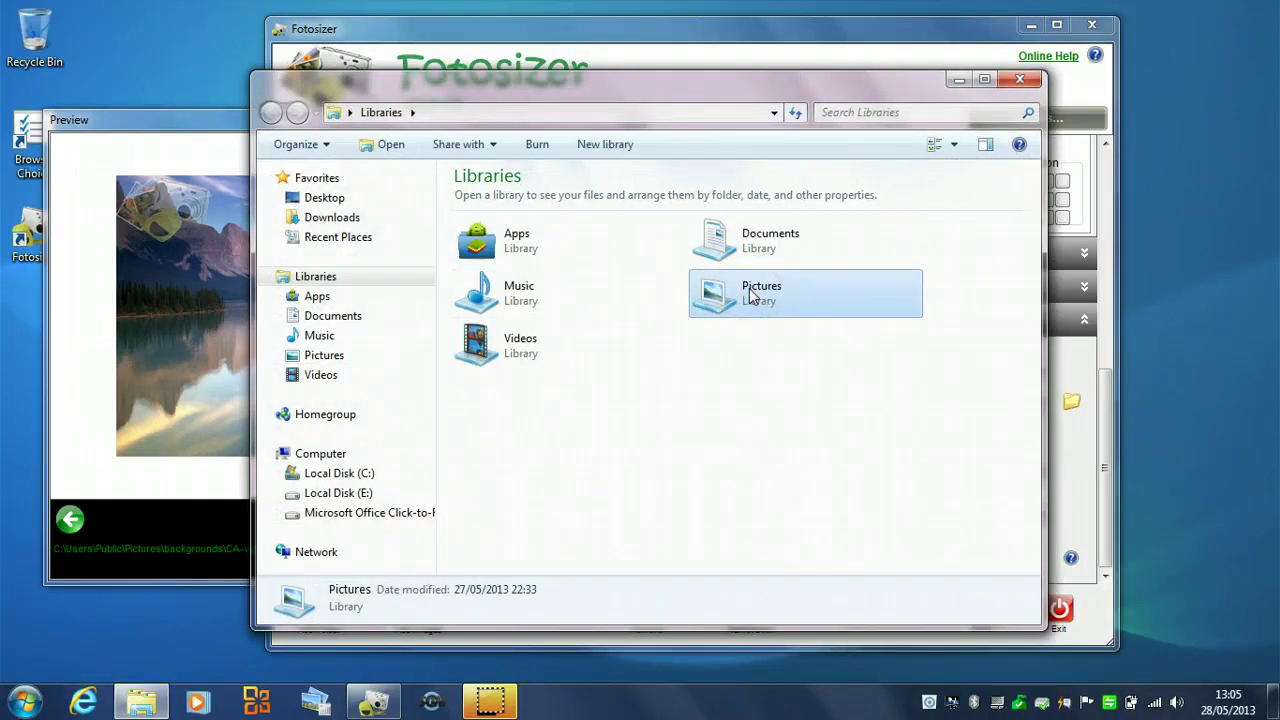
pyautogui.doubleClick(752, 295)
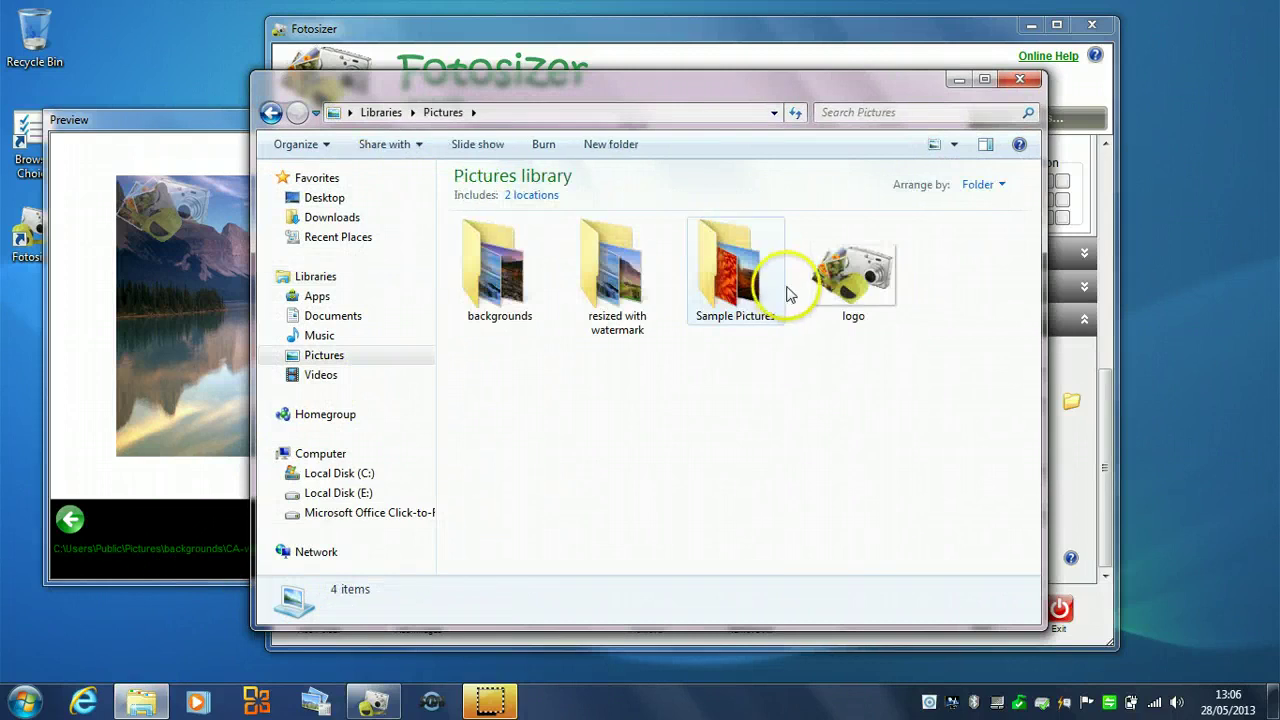
pyautogui.doubleClick(630, 303)
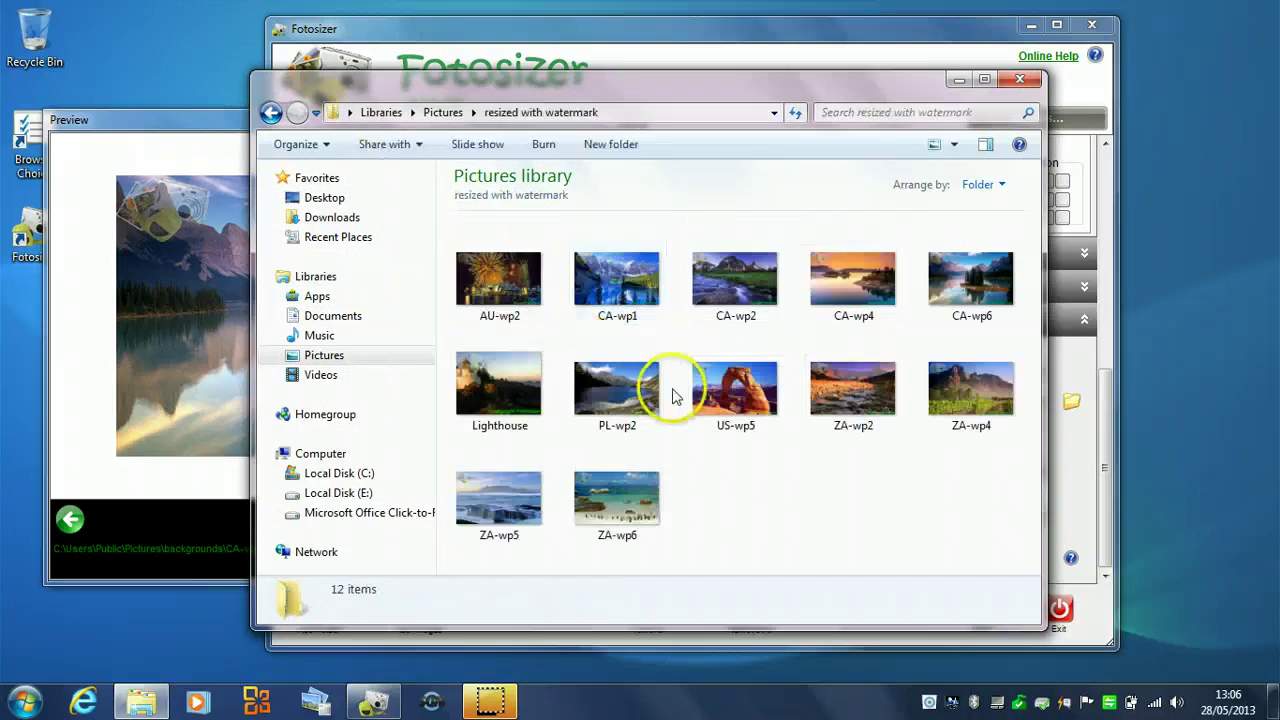
pyautogui.click(643, 308)
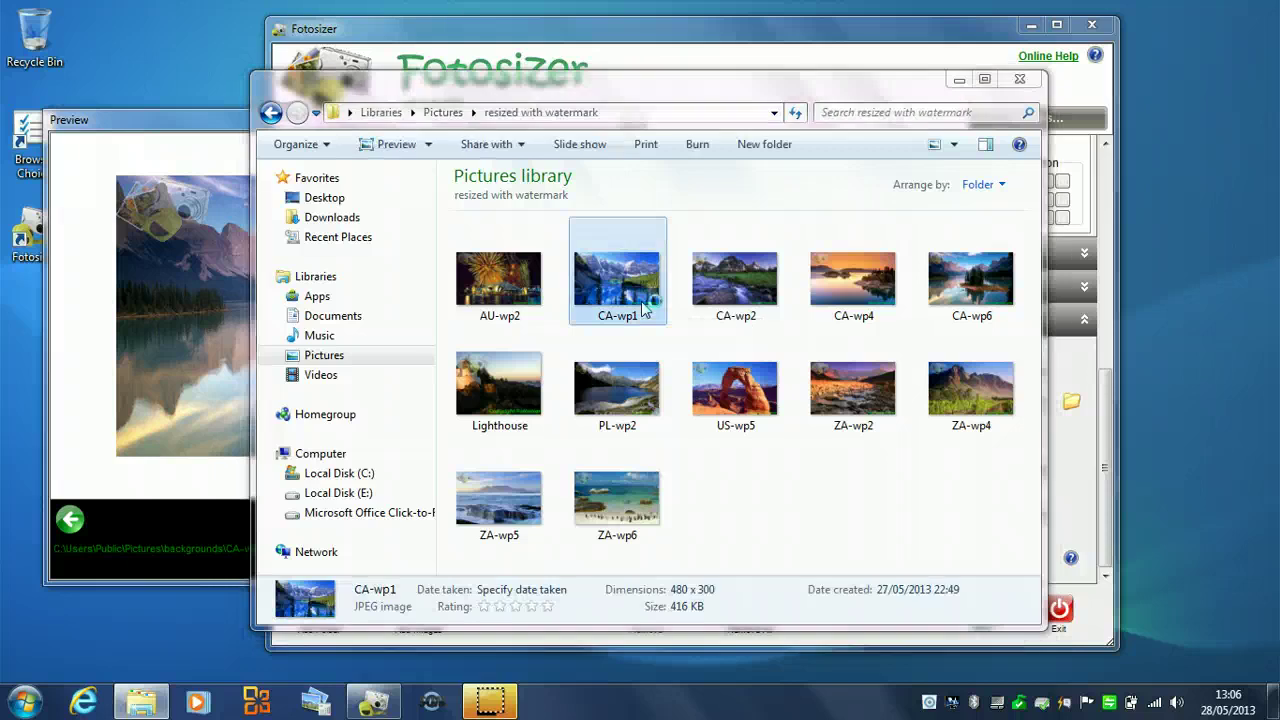
pyautogui.doubleClick(643, 308)
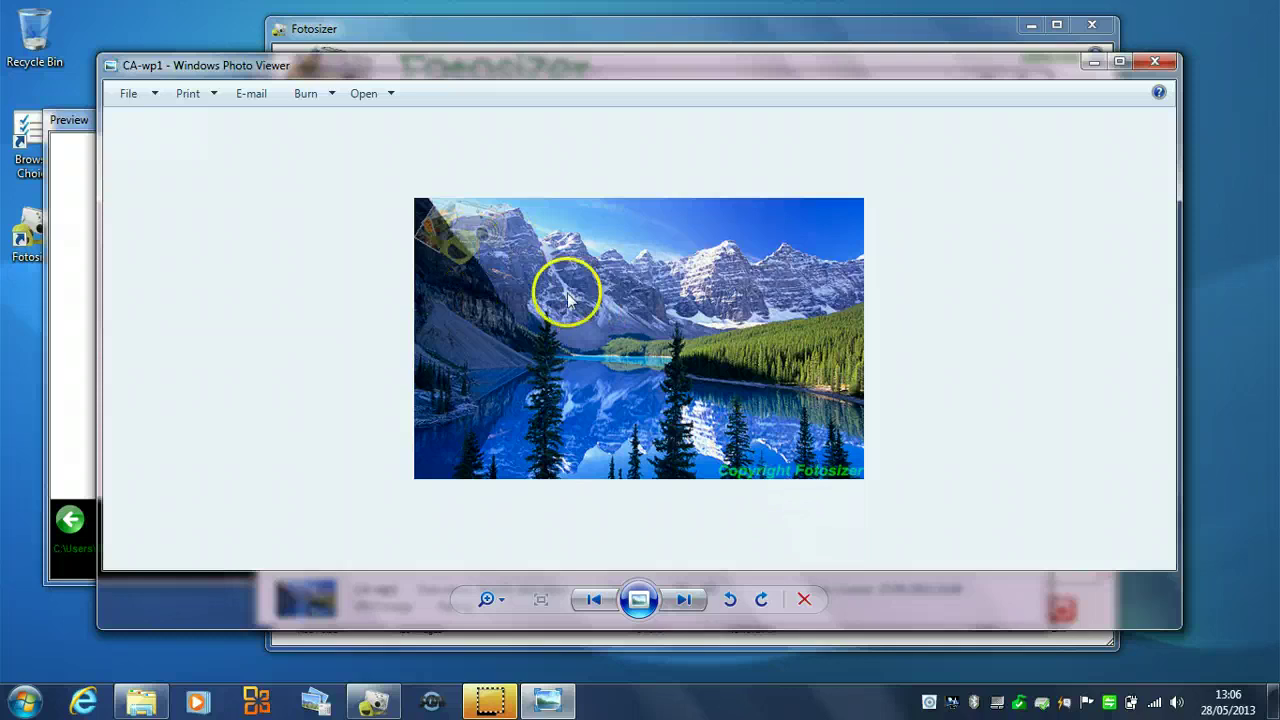
pyautogui.click(1152, 64)
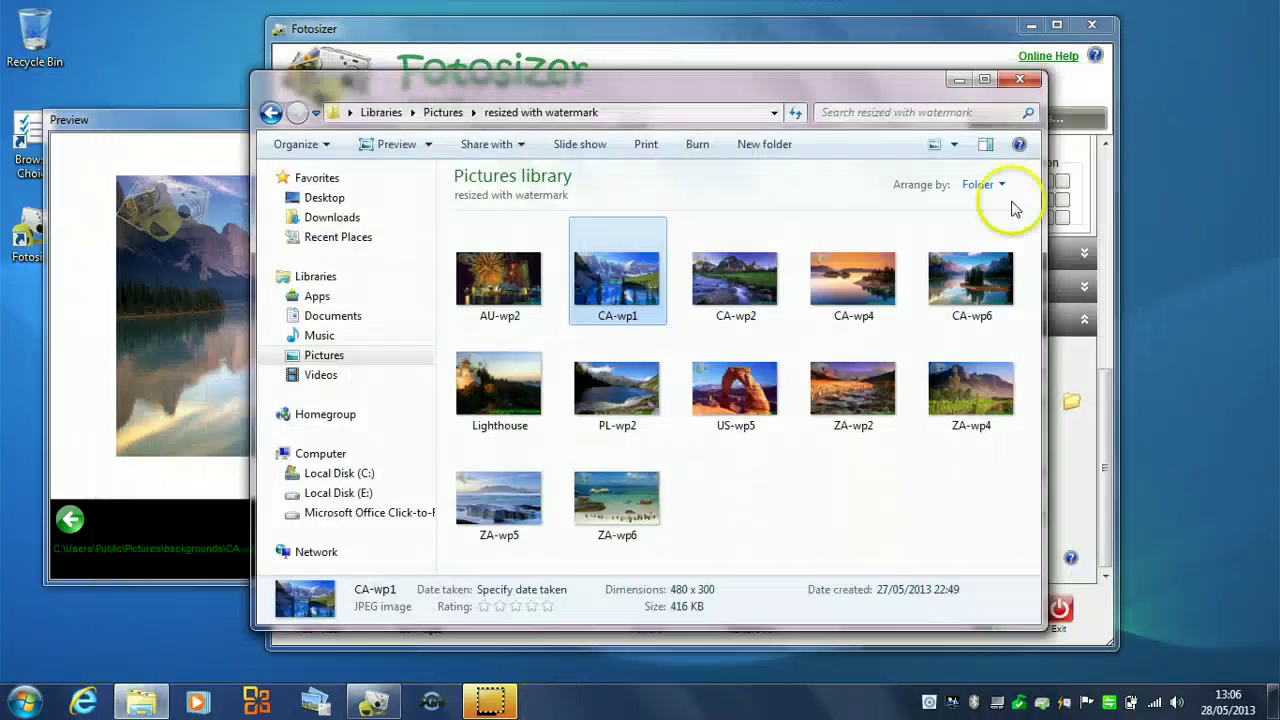
# Step: Return to Fotosizer, collapse Destination and Watermark, and expand Colour Adjustment
pyautogui.click(1020, 80)
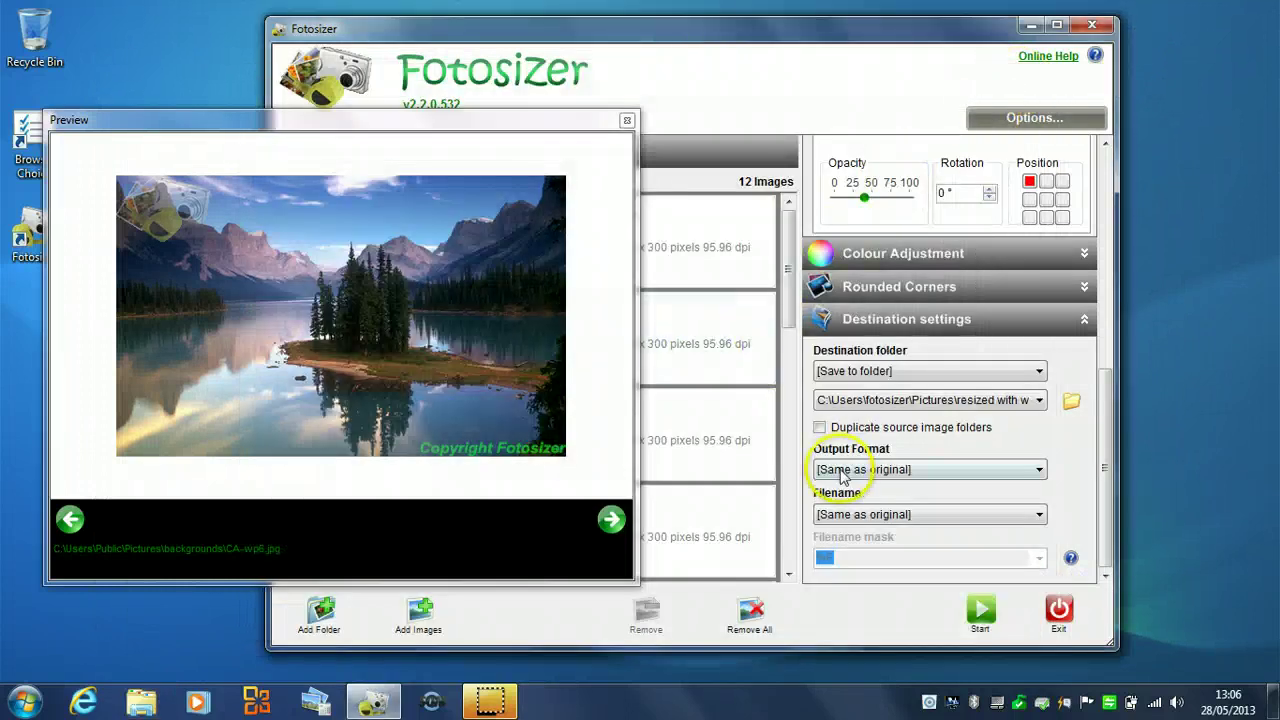
pyautogui.click(965, 319)
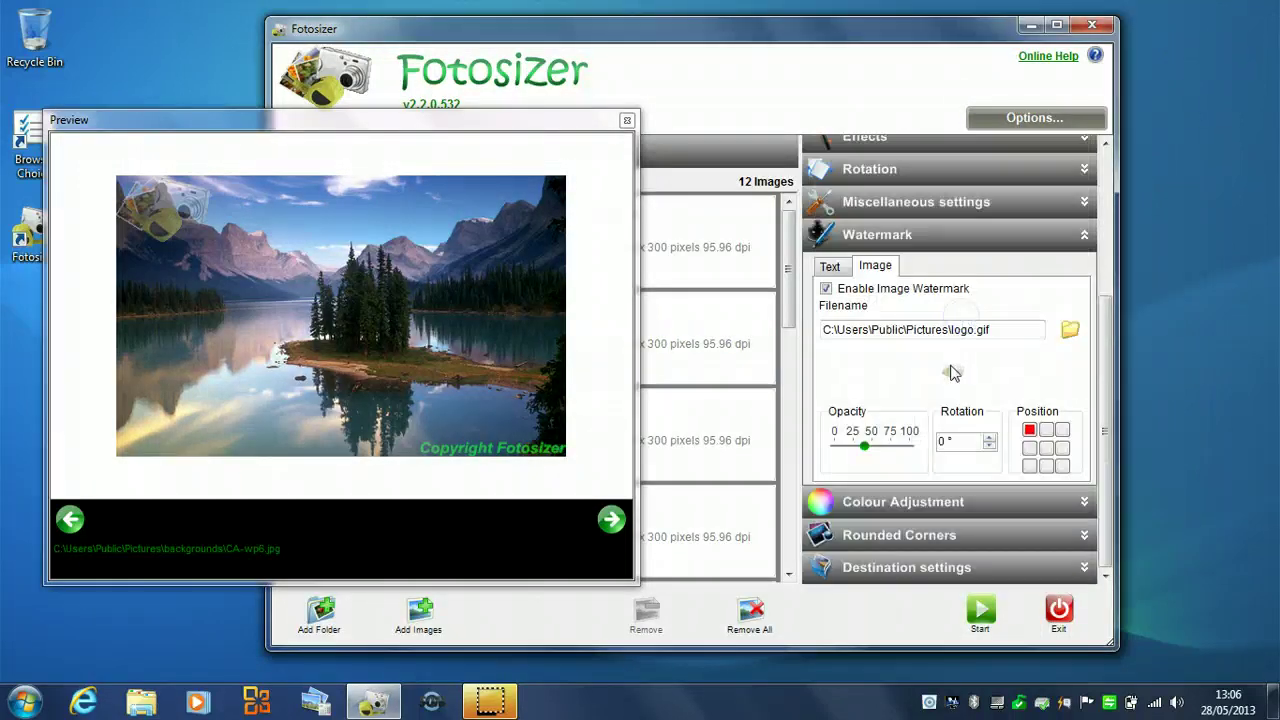
pyautogui.click(962, 238)
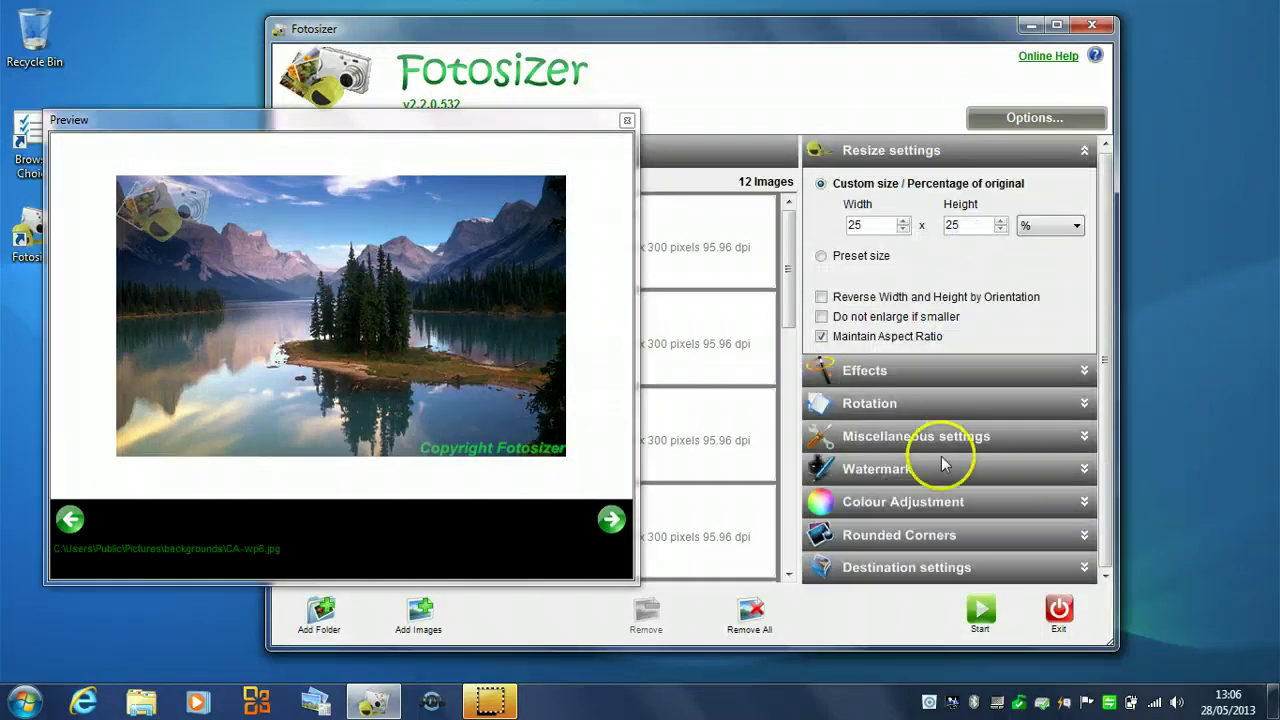
pyautogui.click(915, 500)
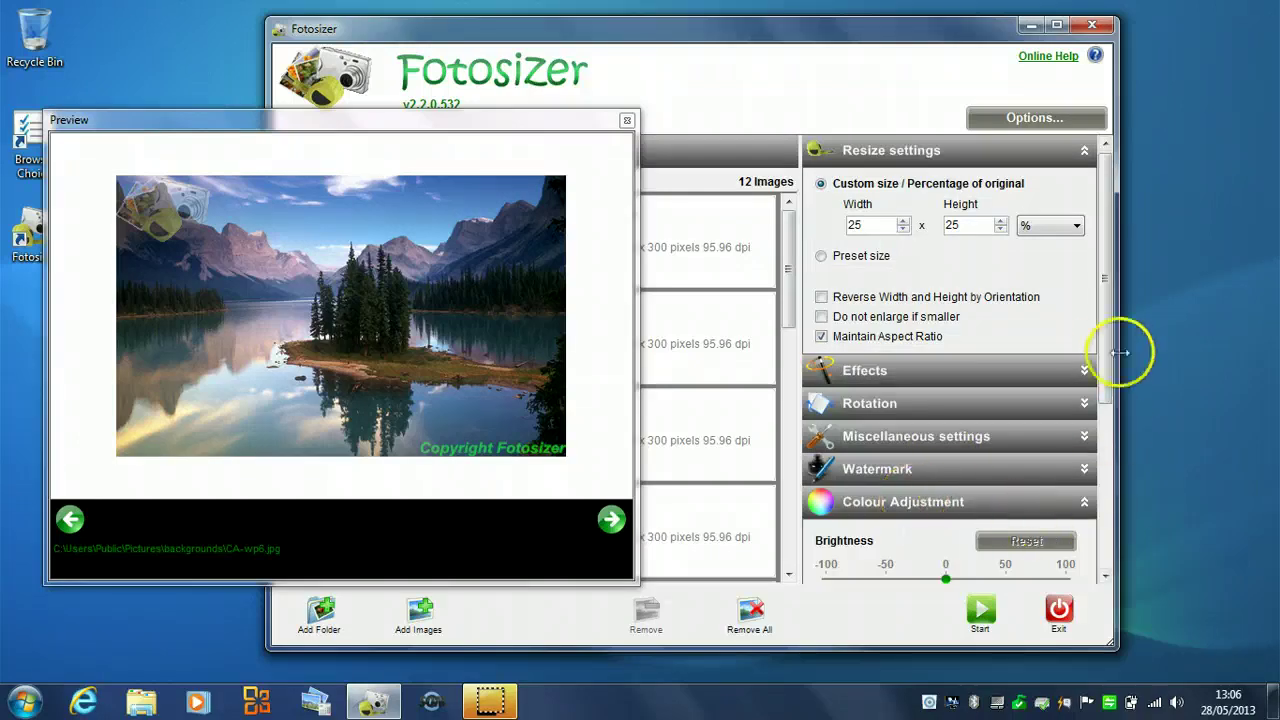
pyautogui.moveTo(1108, 349); pyautogui.dragTo(1113, 522)
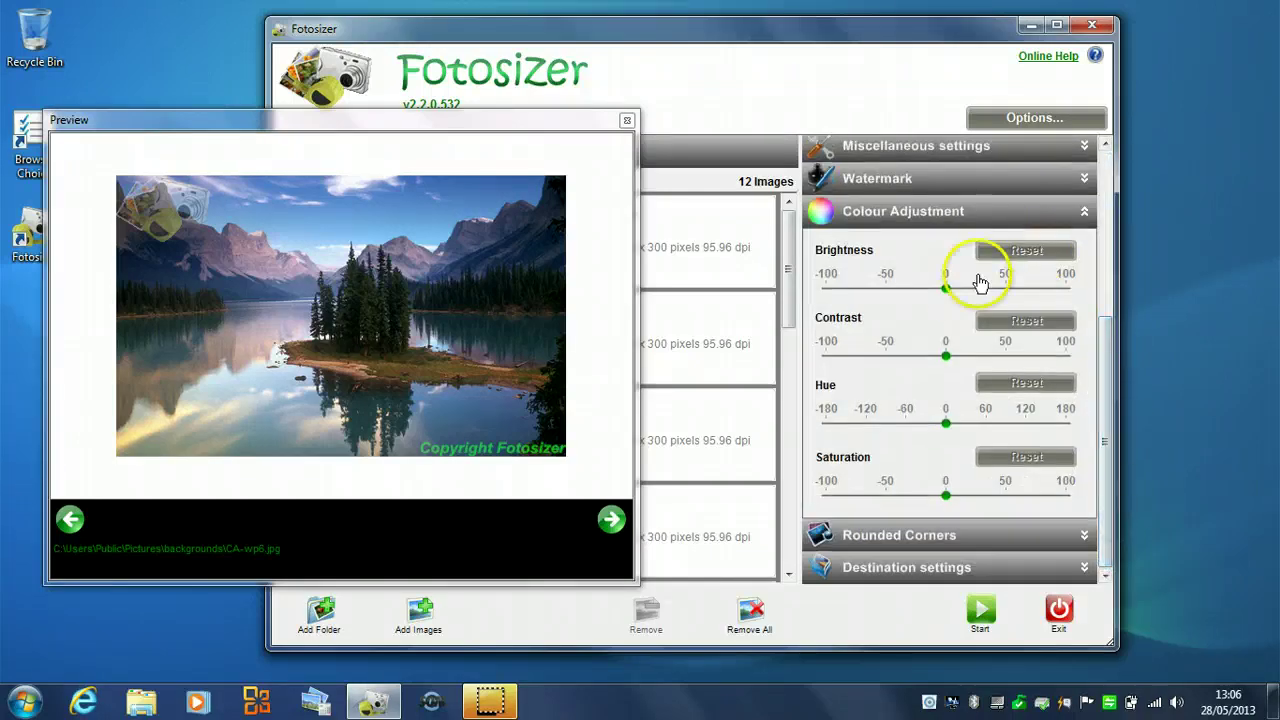
# Step: Try brightness at about +45 and contrast at about -30, then reset both to 0
pyautogui.click(947, 289)
pyautogui.moveTo(980, 290); pyautogui.dragTo(985, 293)
pyautogui.click(985, 293)
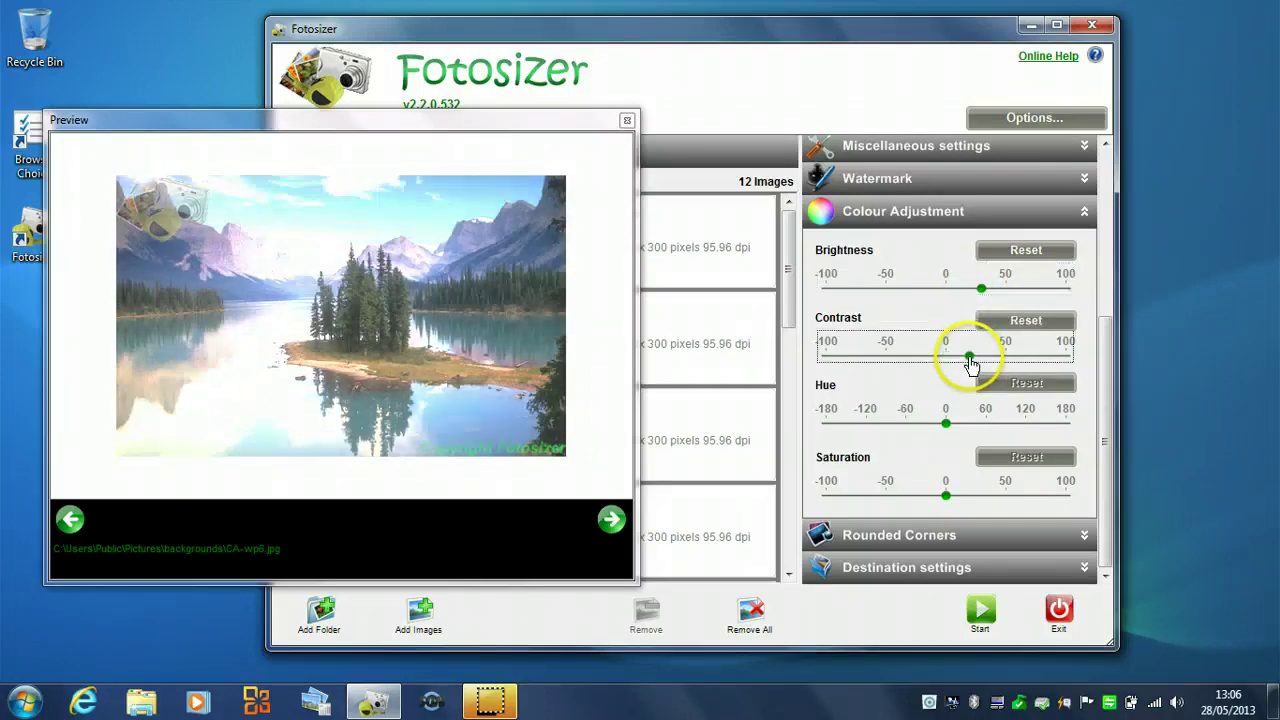
pyautogui.moveTo(969, 358); pyautogui.dragTo(914, 360)
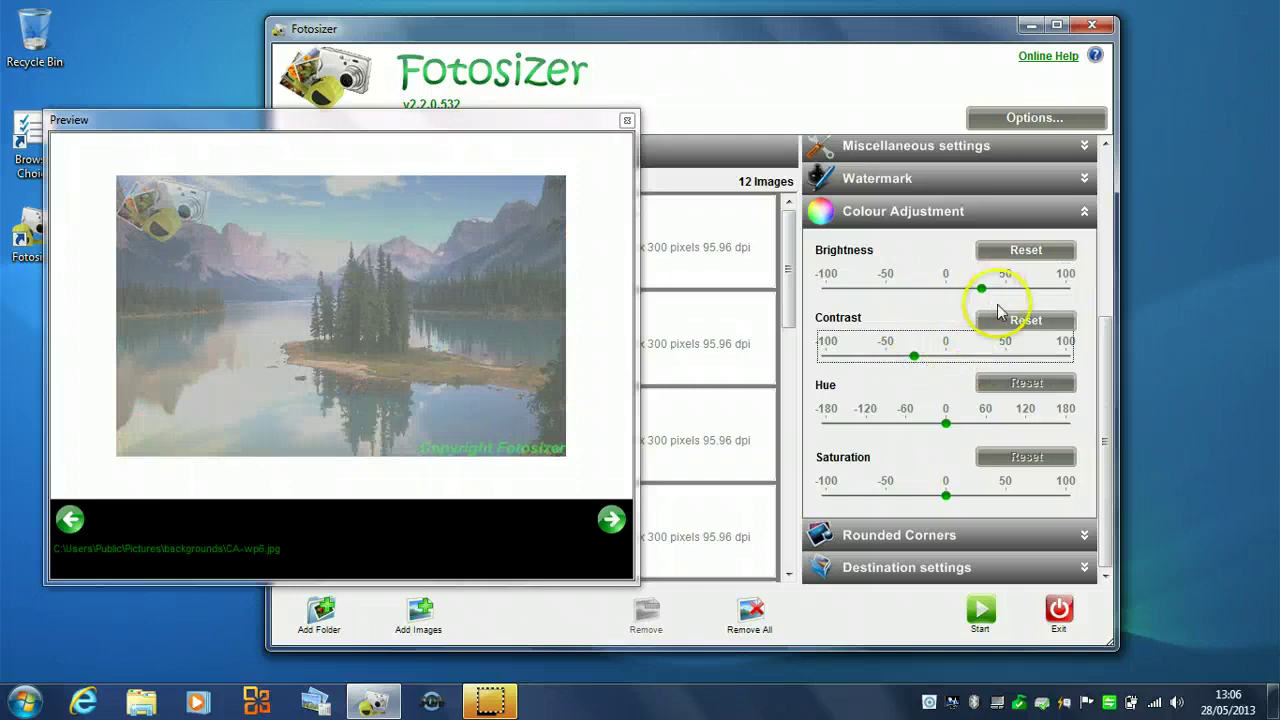
pyautogui.click(995, 321)
pyautogui.click(1018, 256)
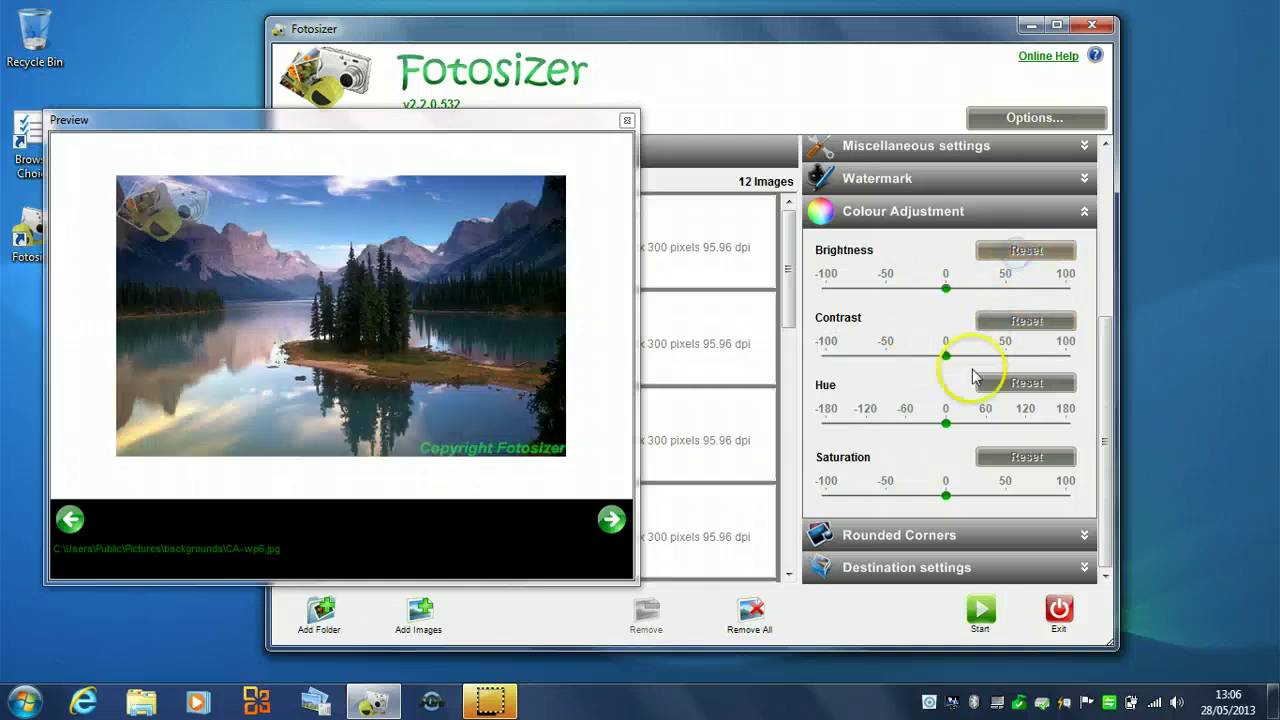
# Step: Shift the hue to purplish and saturation to about -35, then reset both to 0
pyautogui.moveTo(970, 430); pyautogui.dragTo(977, 430)
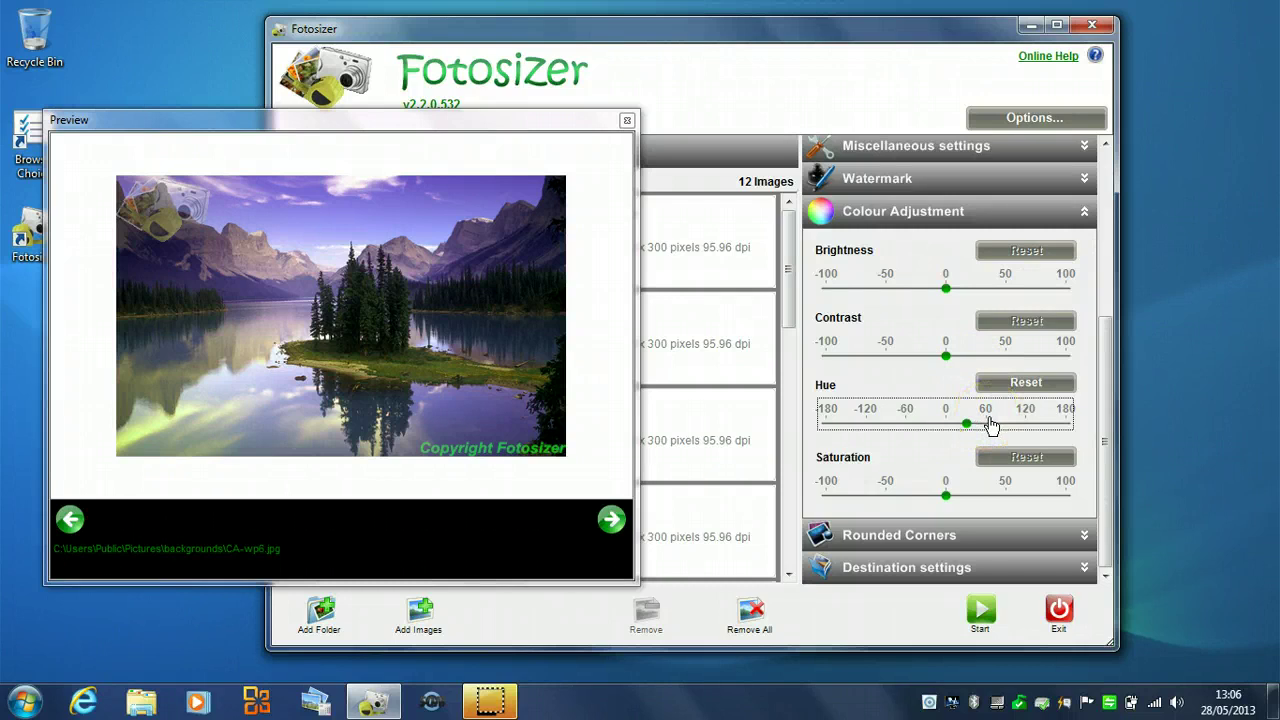
pyautogui.moveTo(945, 495); pyautogui.dragTo(926, 502)
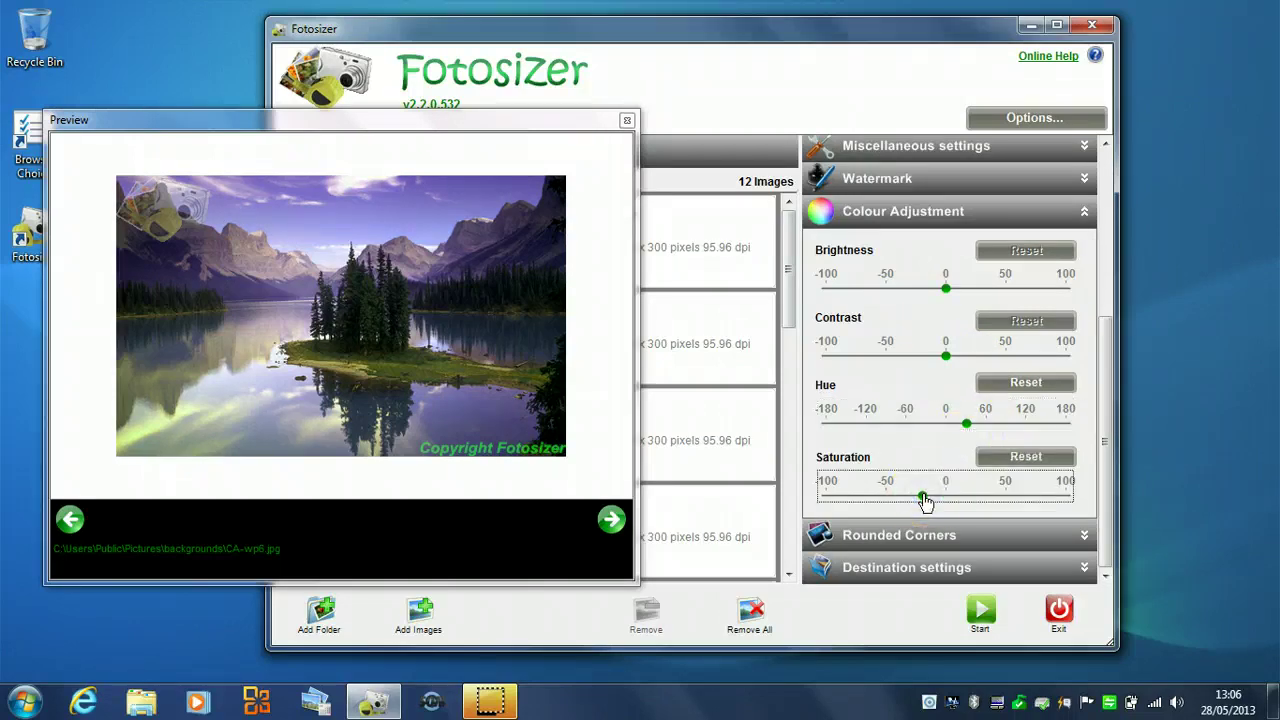
pyautogui.click(1027, 459)
pyautogui.click(1025, 383)
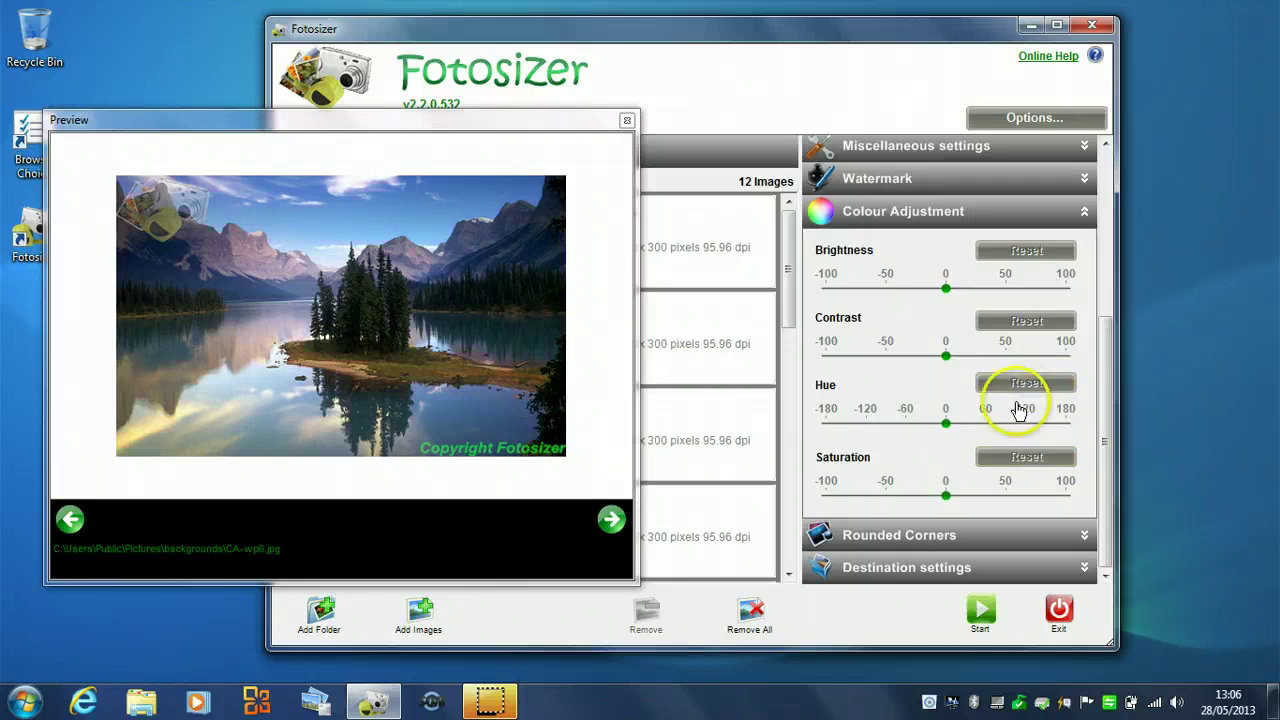
# Step: Collapse Colour Adjustment, expand Rounded Corners and look through the corner styles
pyautogui.click(955, 215)
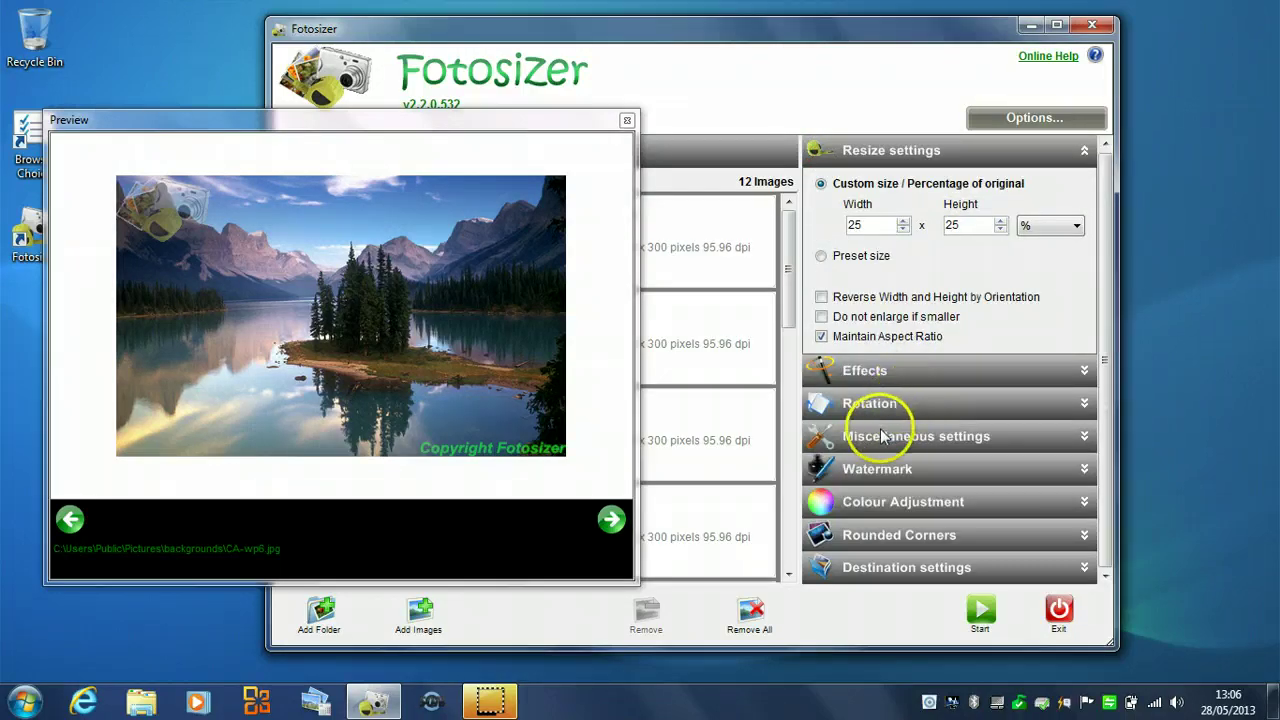
pyautogui.click(872, 540)
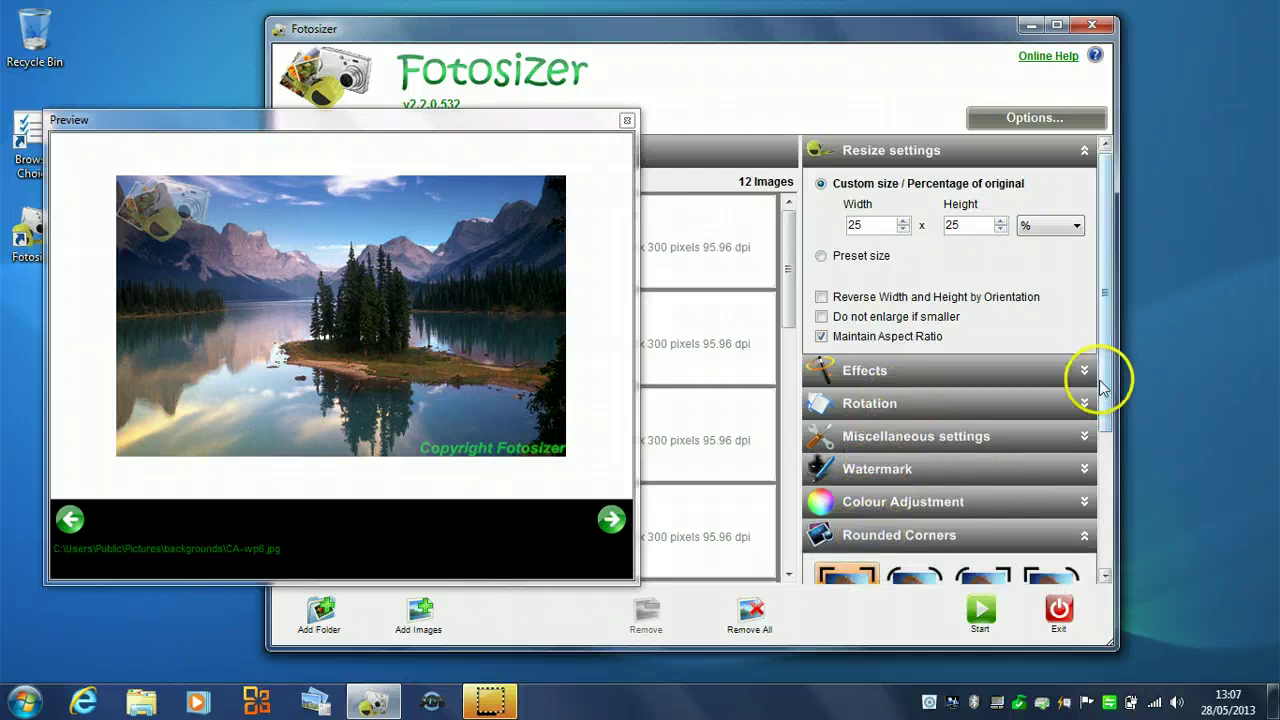
pyautogui.moveTo(1102, 371); pyautogui.dragTo(1122, 530)
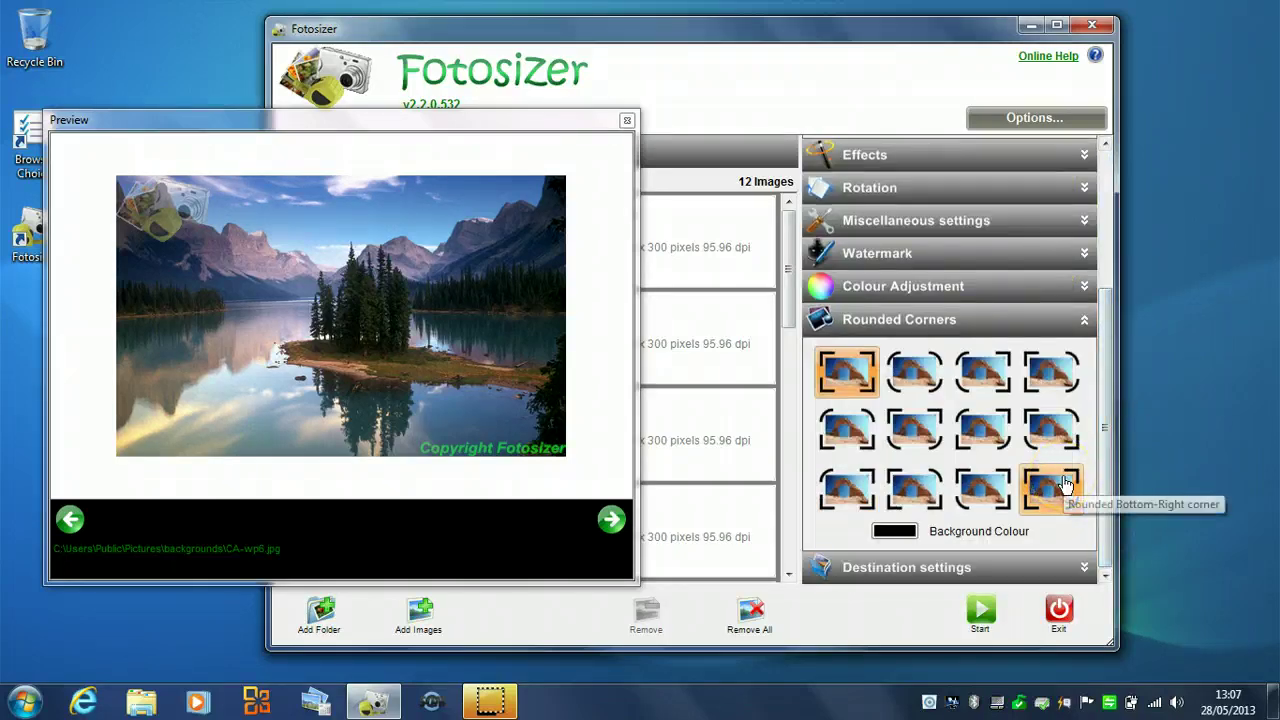
pyautogui.click(982, 496)
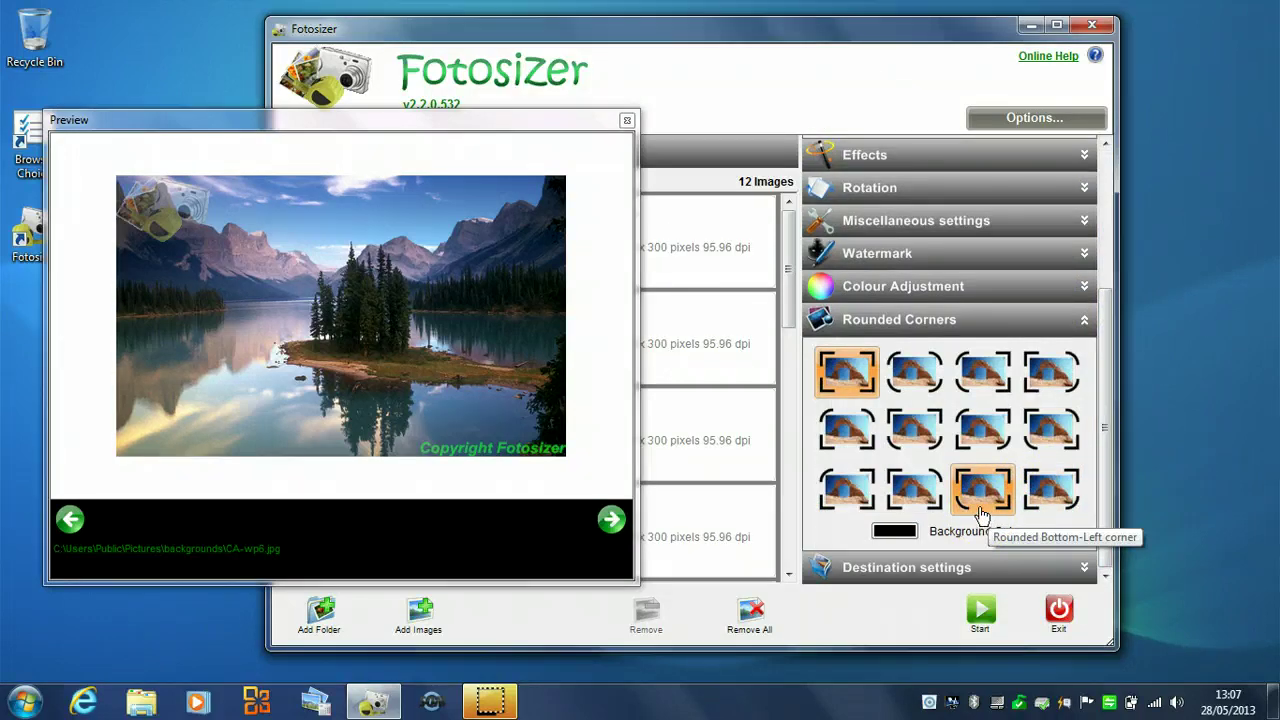
pyautogui.click(928, 538)
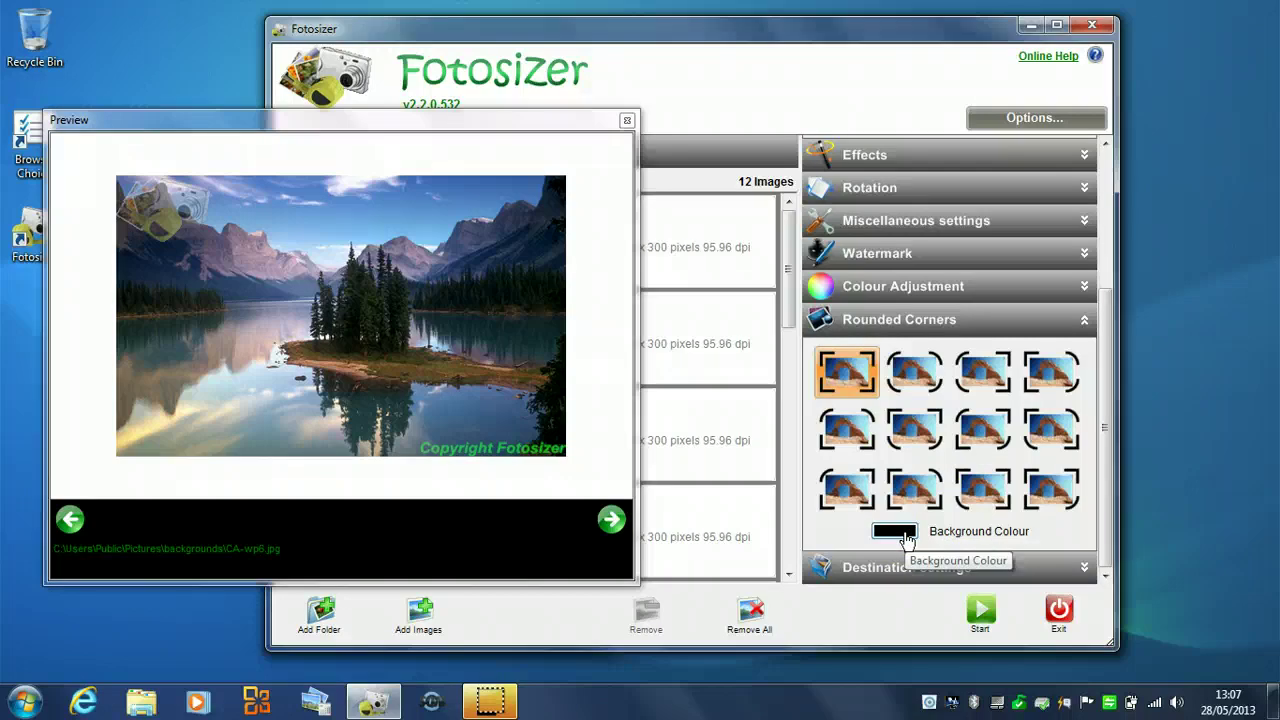
pyautogui.click(918, 494)
# Step: Change the rounded-corner background colour from black to white
pyautogui.click(885, 538)
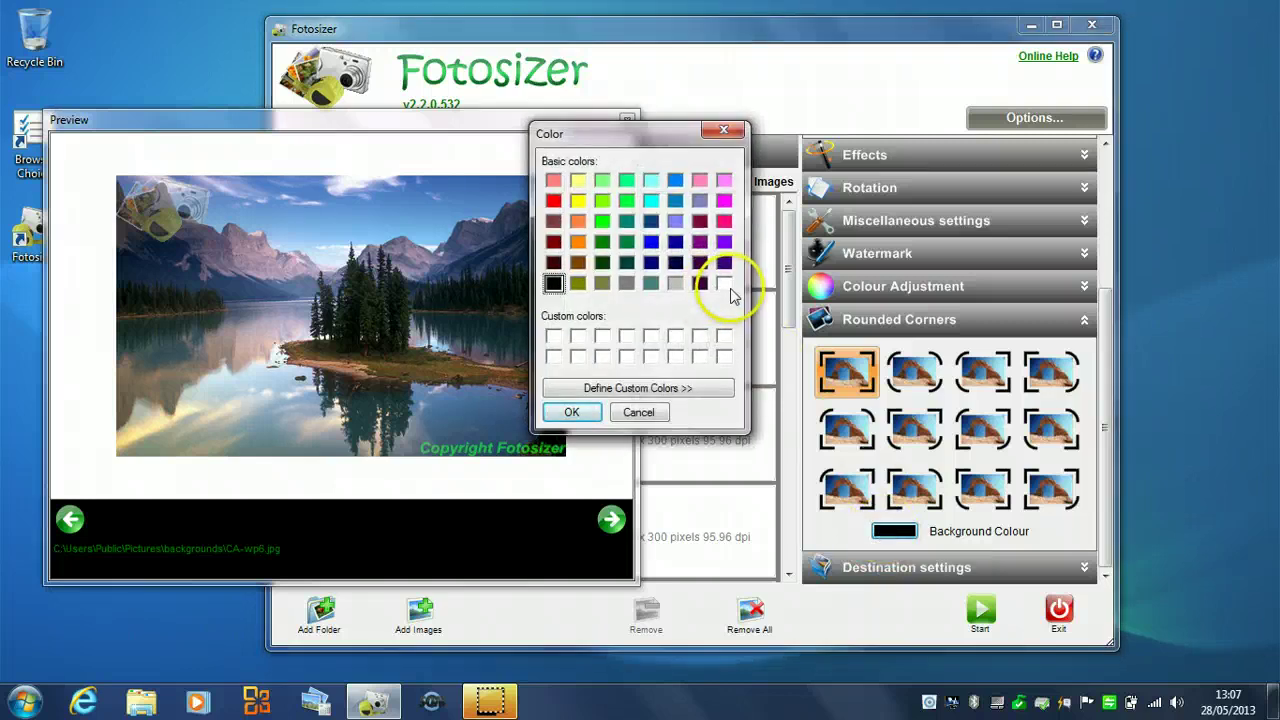
pyautogui.click(728, 285)
pyautogui.click(571, 412)
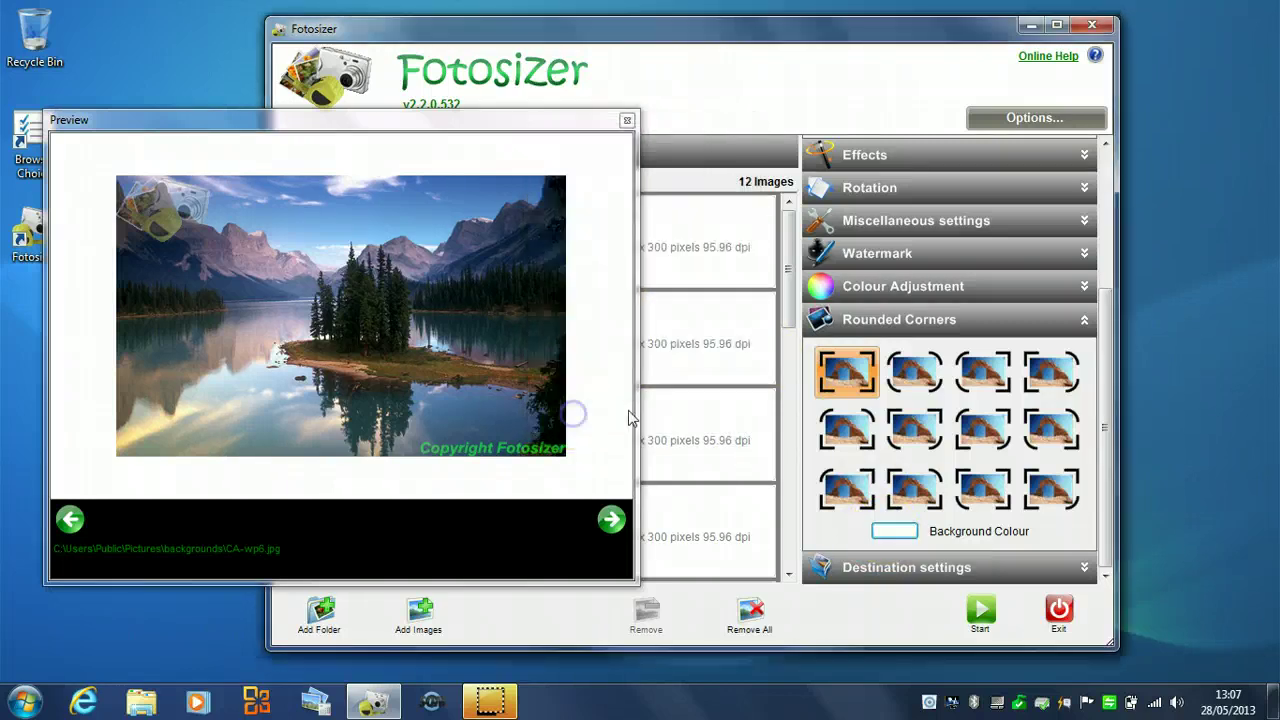
# Step: Disable both the logo image watermark and the text watermark, then collapse Watermark
pyautogui.click(870, 255)
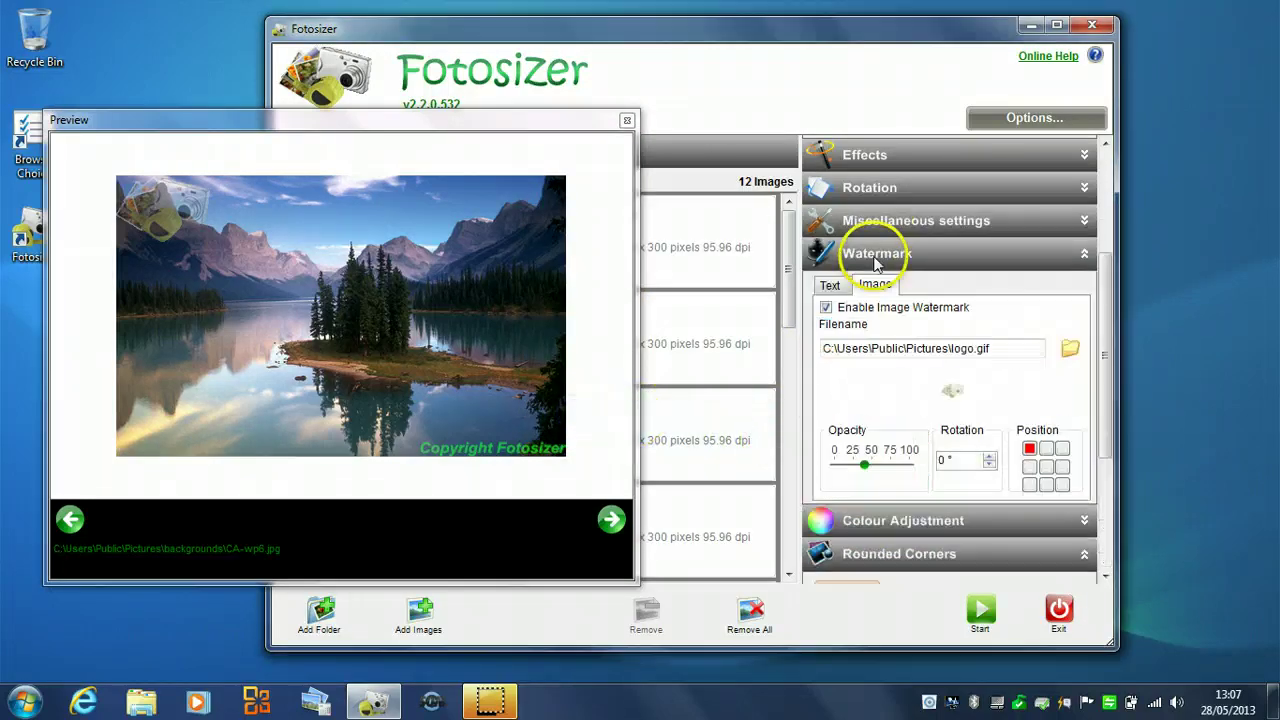
pyautogui.click(826, 307)
pyautogui.click(830, 285)
pyautogui.click(826, 307)
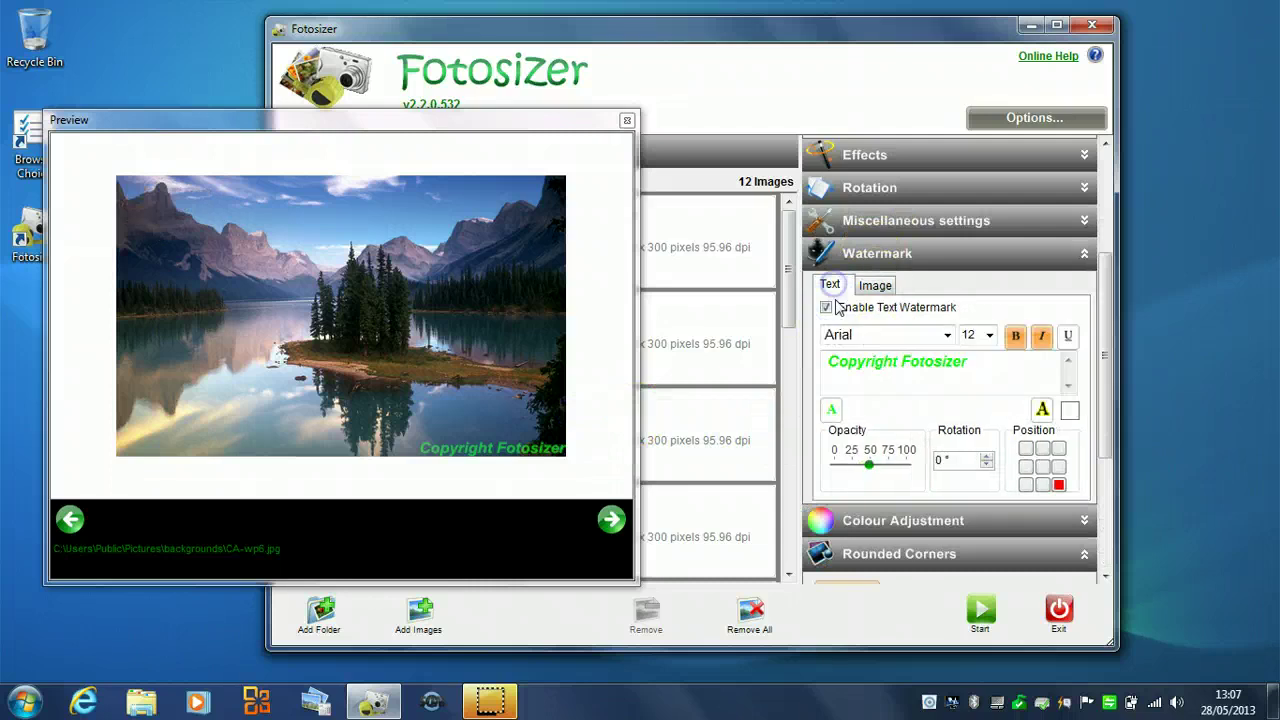
pyautogui.click(826, 307)
pyautogui.click(857, 255)
pyautogui.click(846, 477)
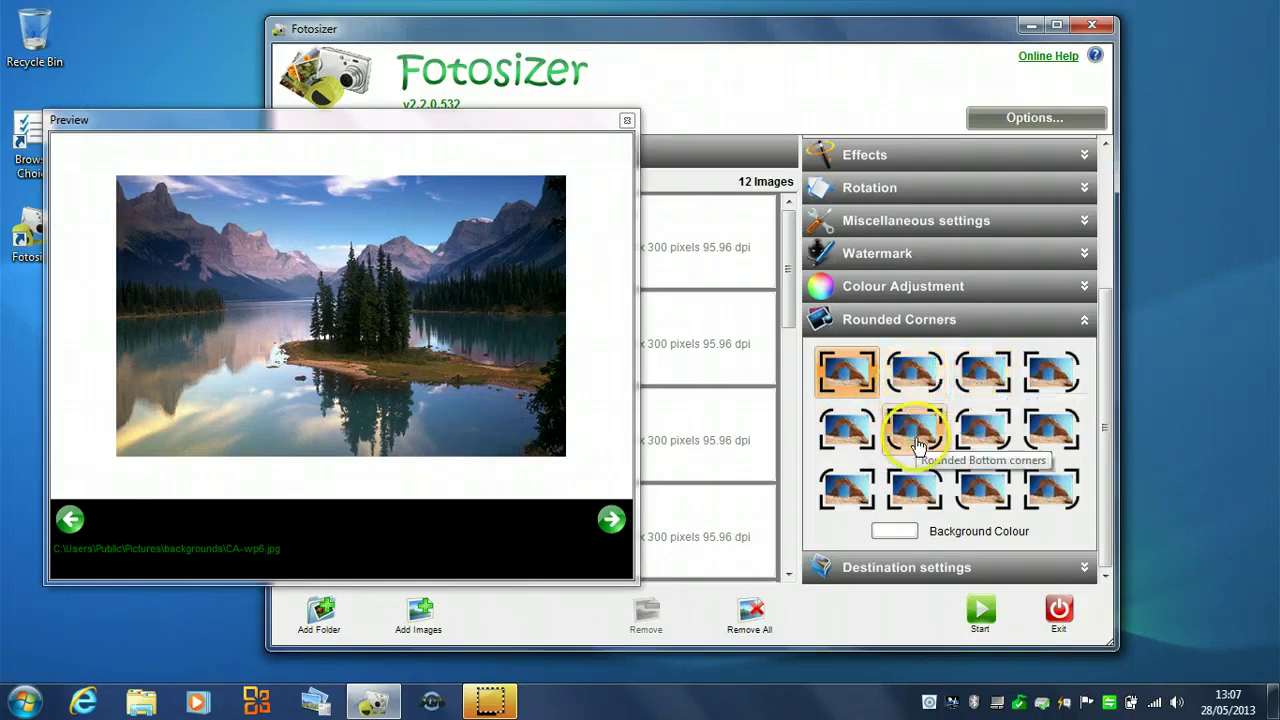
# Step: Apply all-corner rounding and step through the next photos in the preview
pyautogui.click(920, 378)
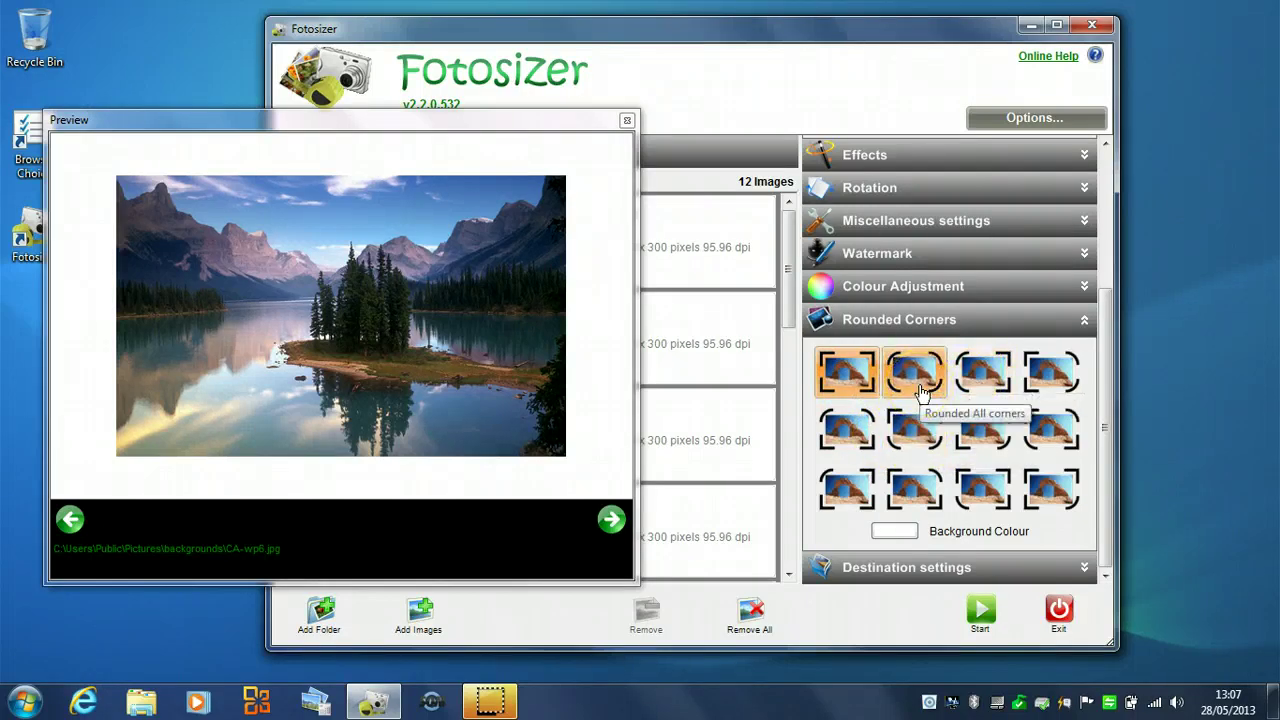
pyautogui.click(920, 385)
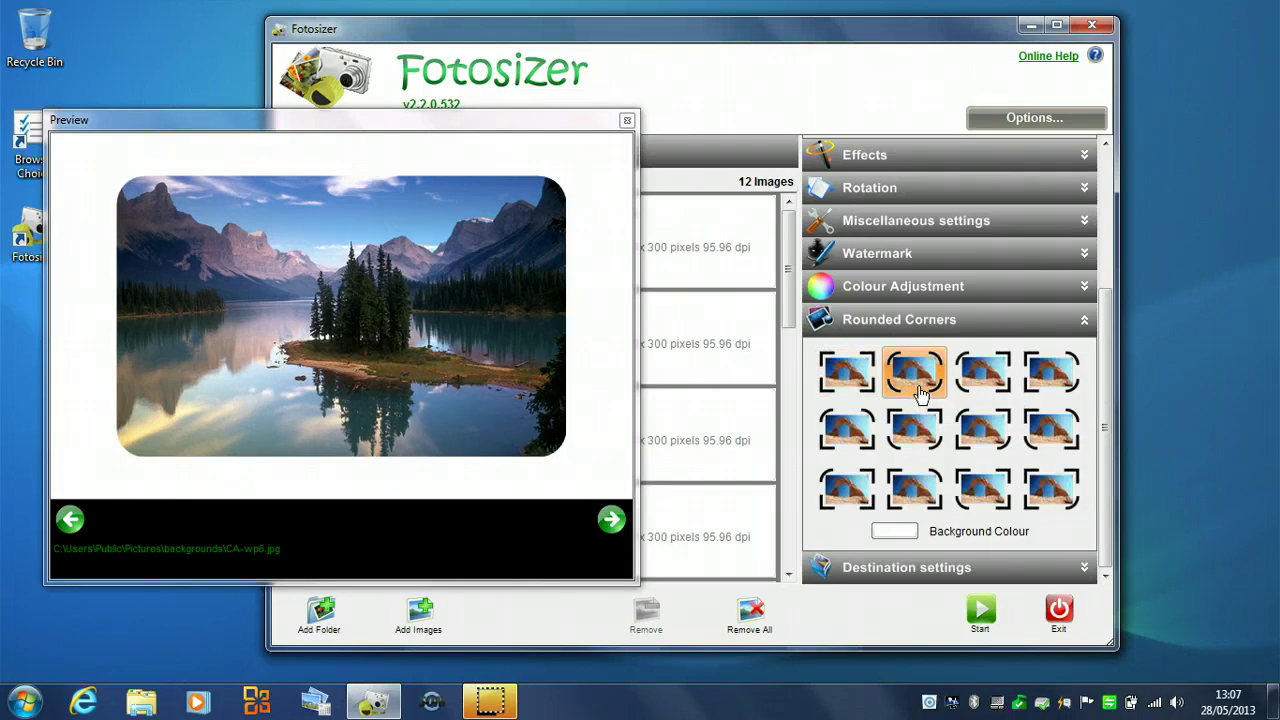
pyautogui.click(610, 517)
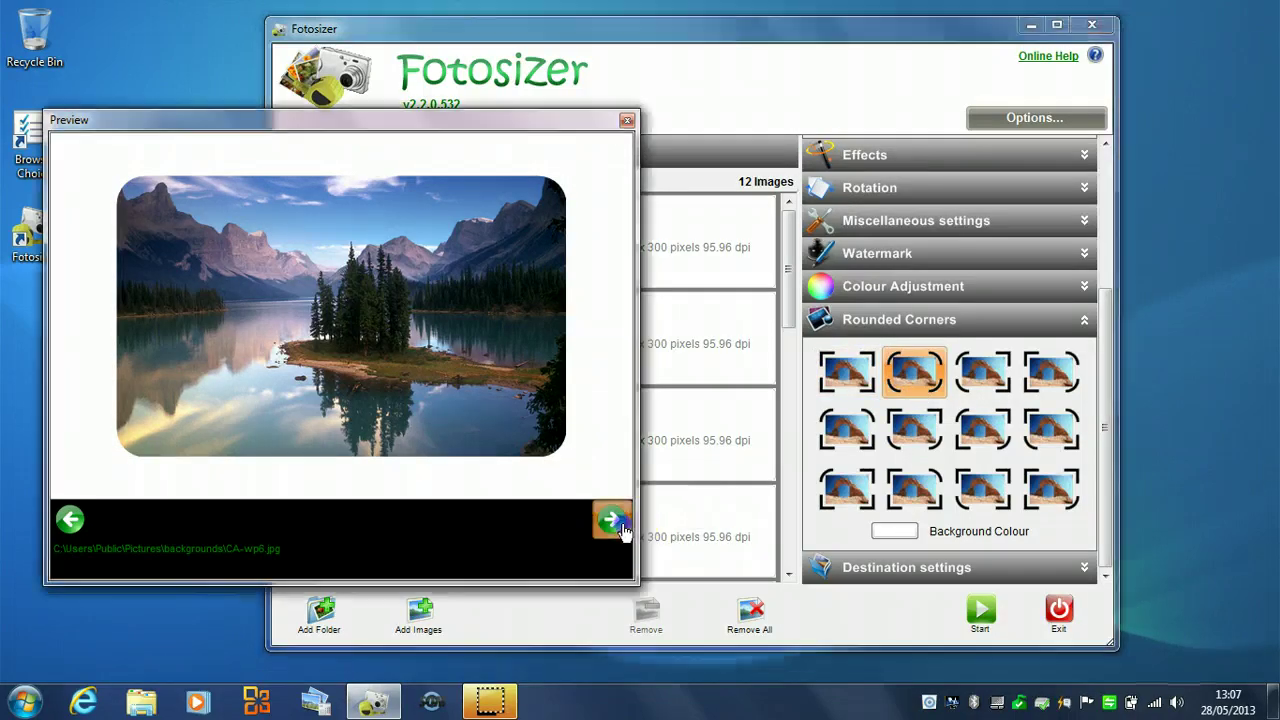
pyautogui.click(612, 519)
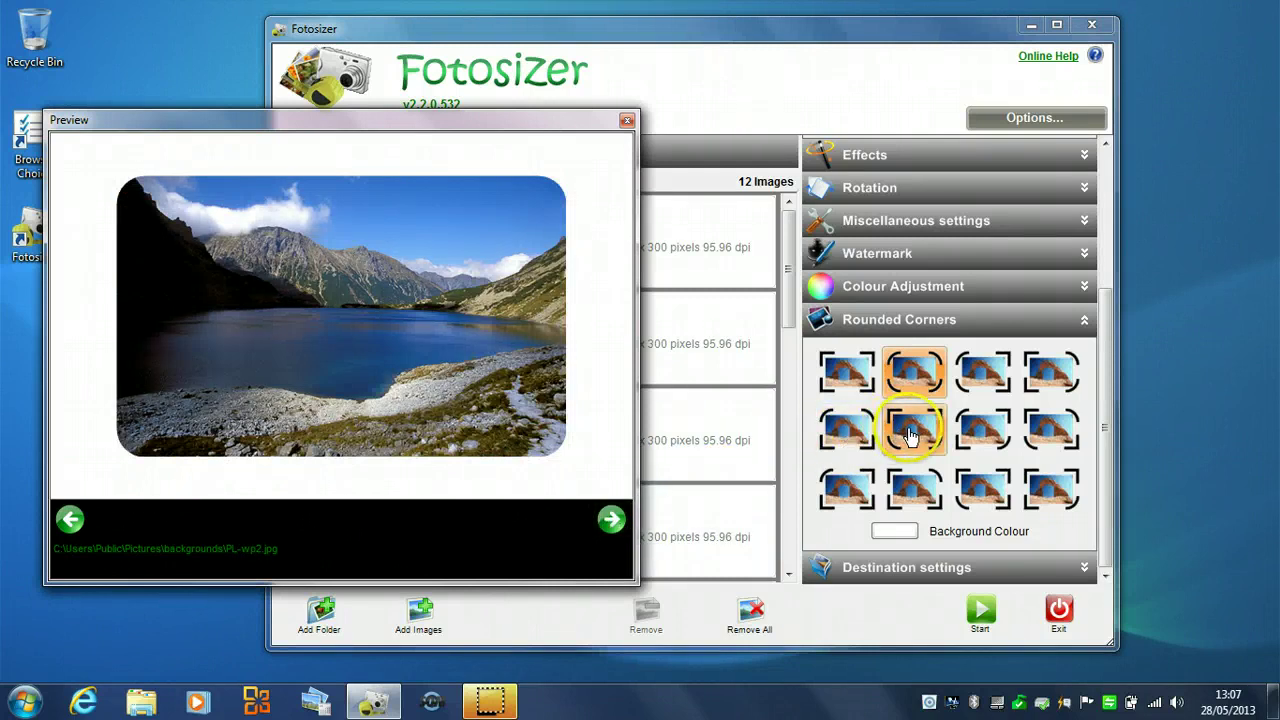
# Step: Try diagonal and bottom-left corner styles, ending on the top-right/bottom-left style
pyautogui.click(969, 430)
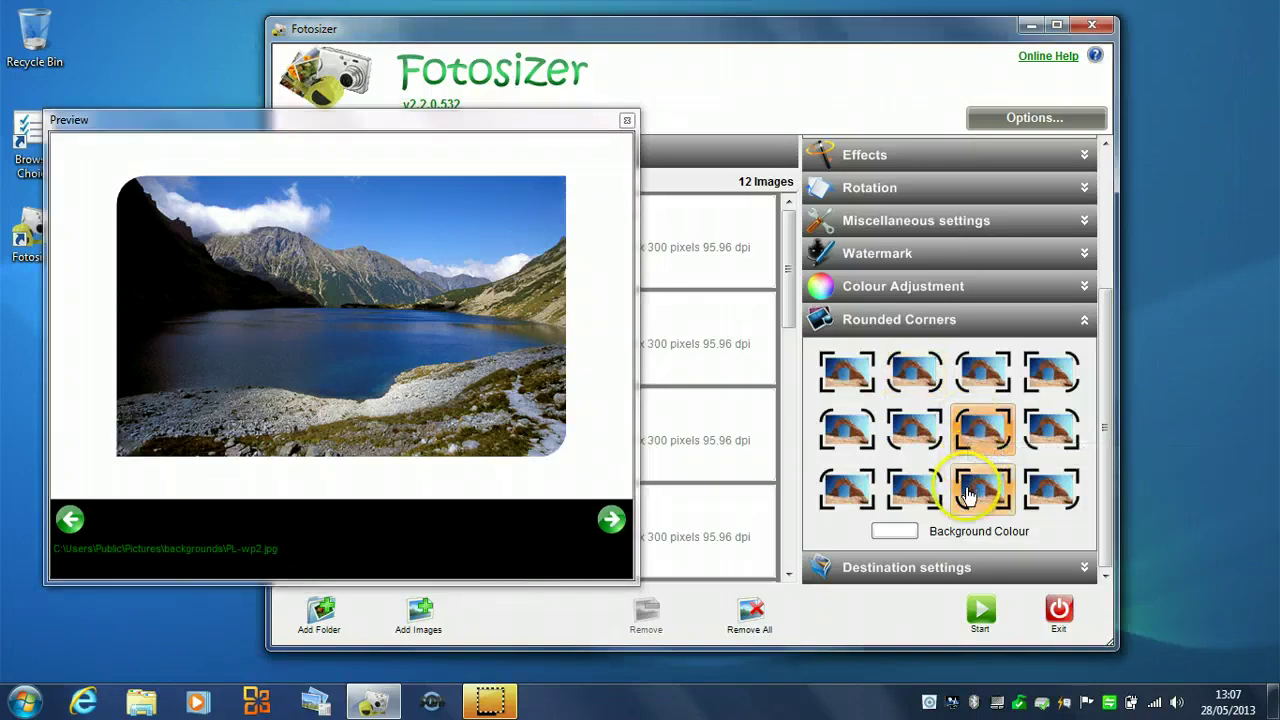
pyautogui.click(962, 478)
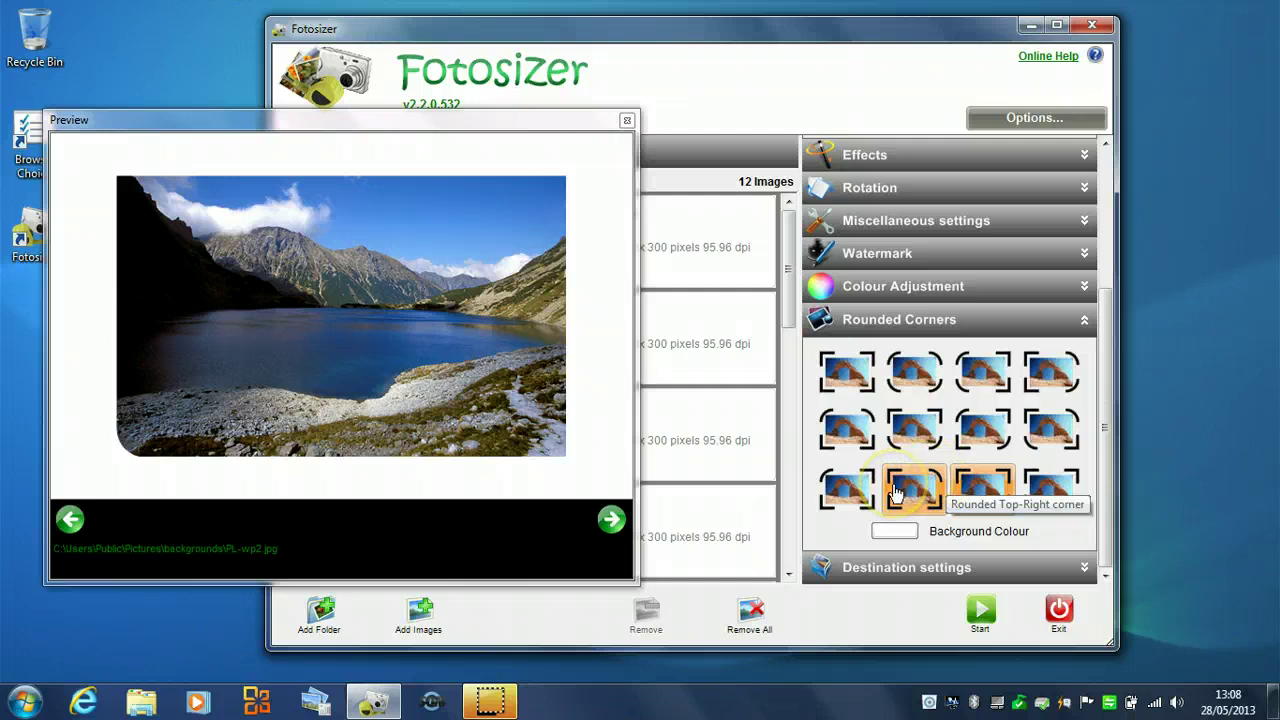
pyautogui.click(611, 518)
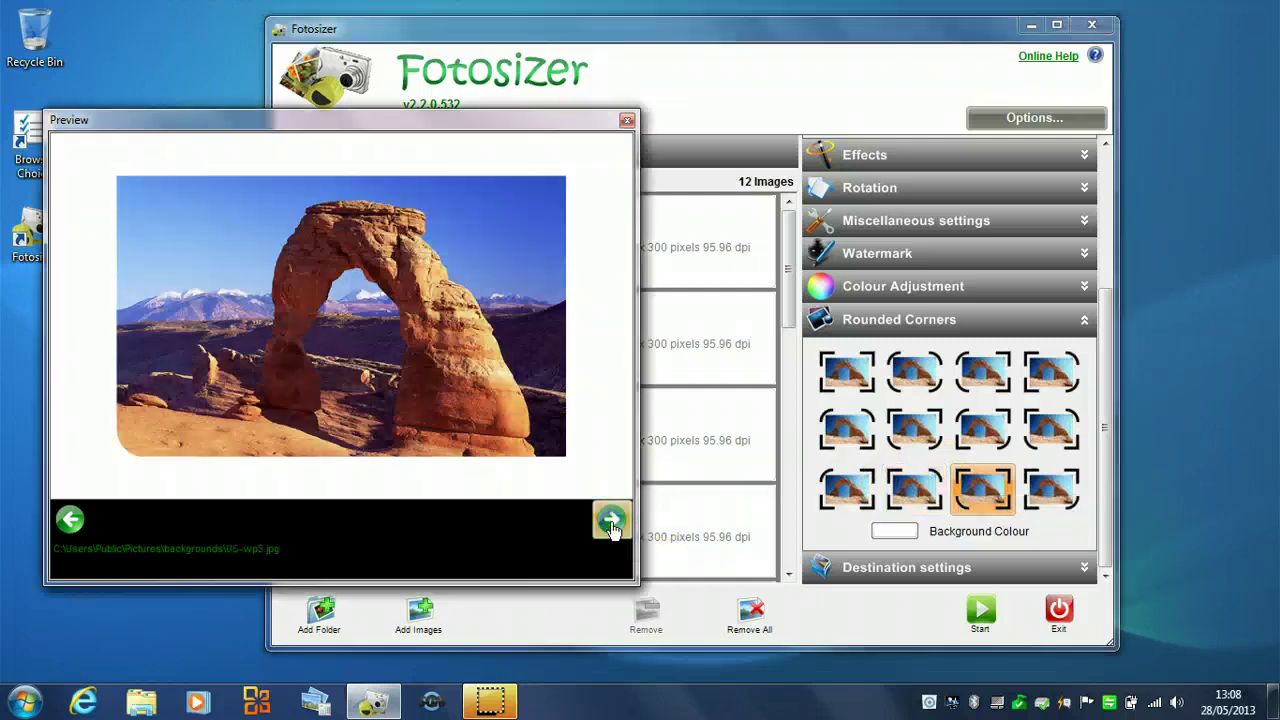
pyautogui.click(1044, 425)
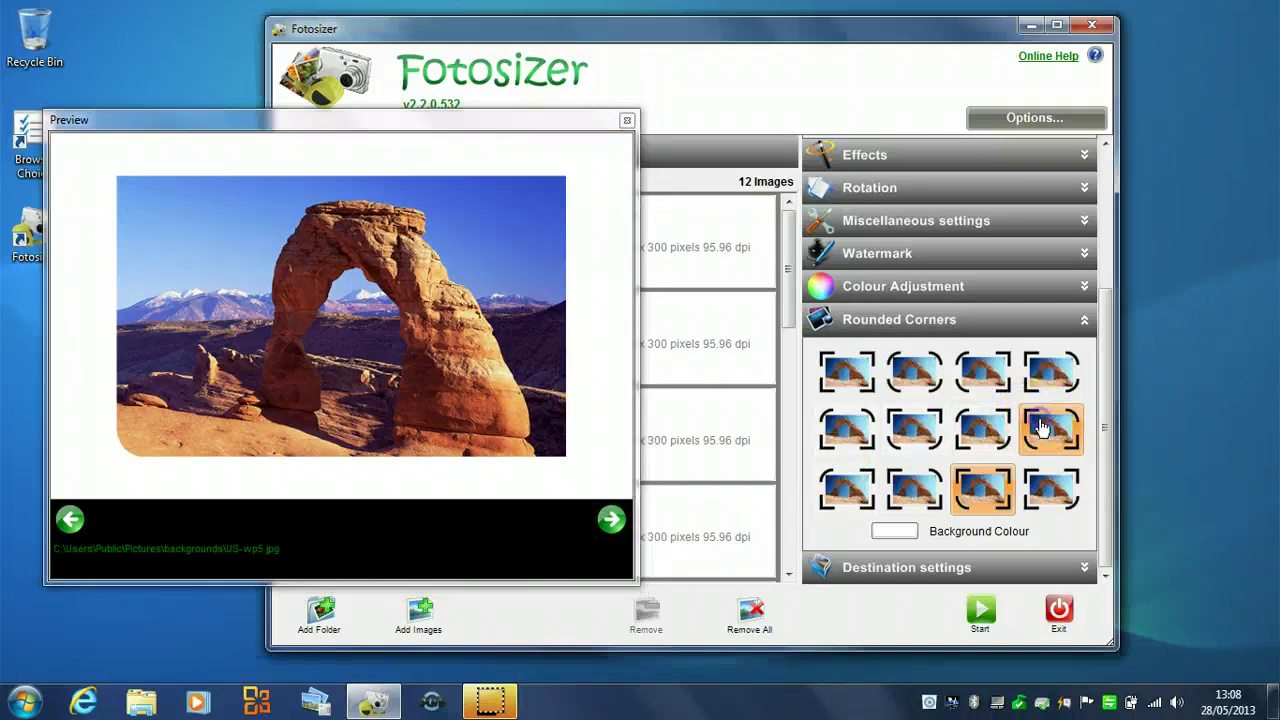
pyautogui.click(985, 450)
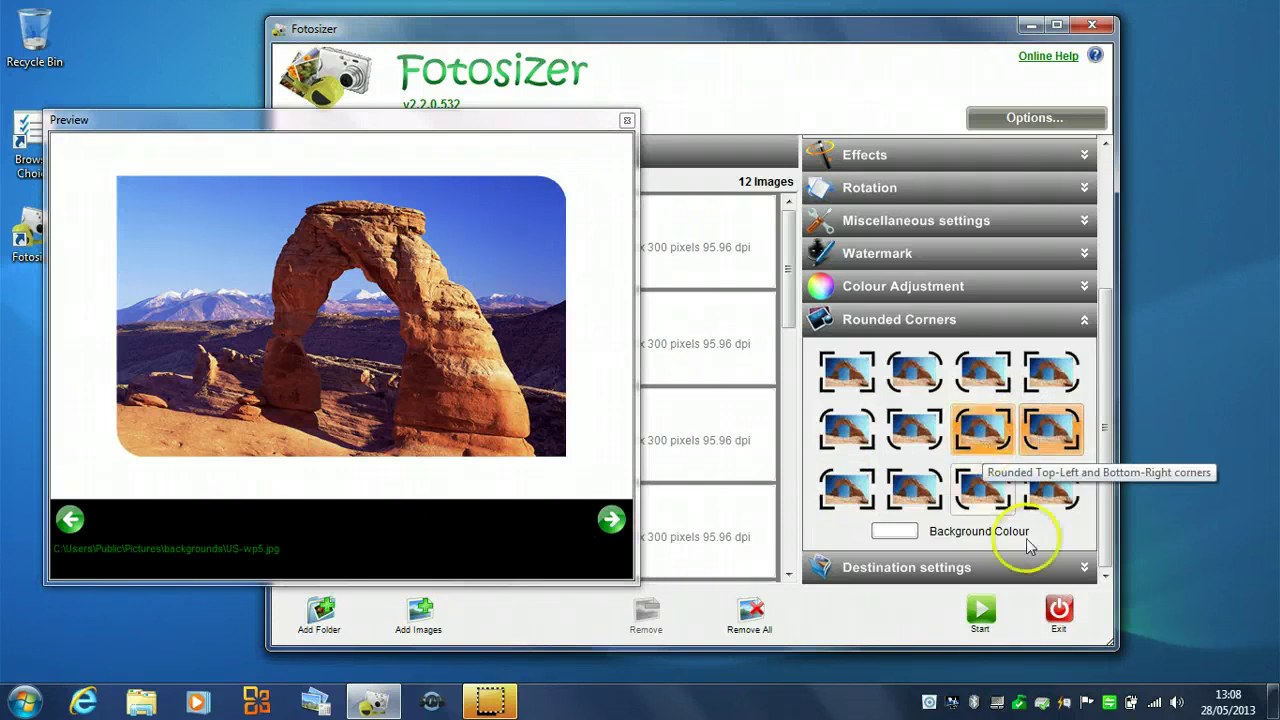
pyautogui.click(1078, 573)
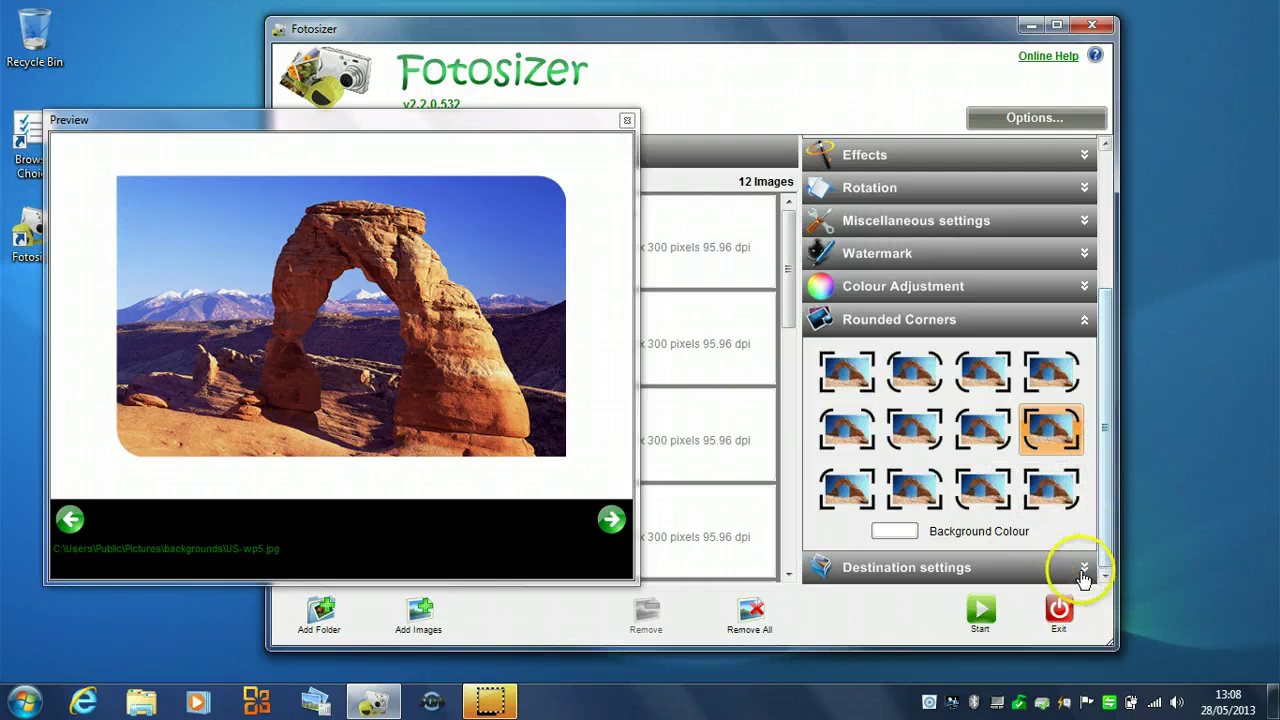